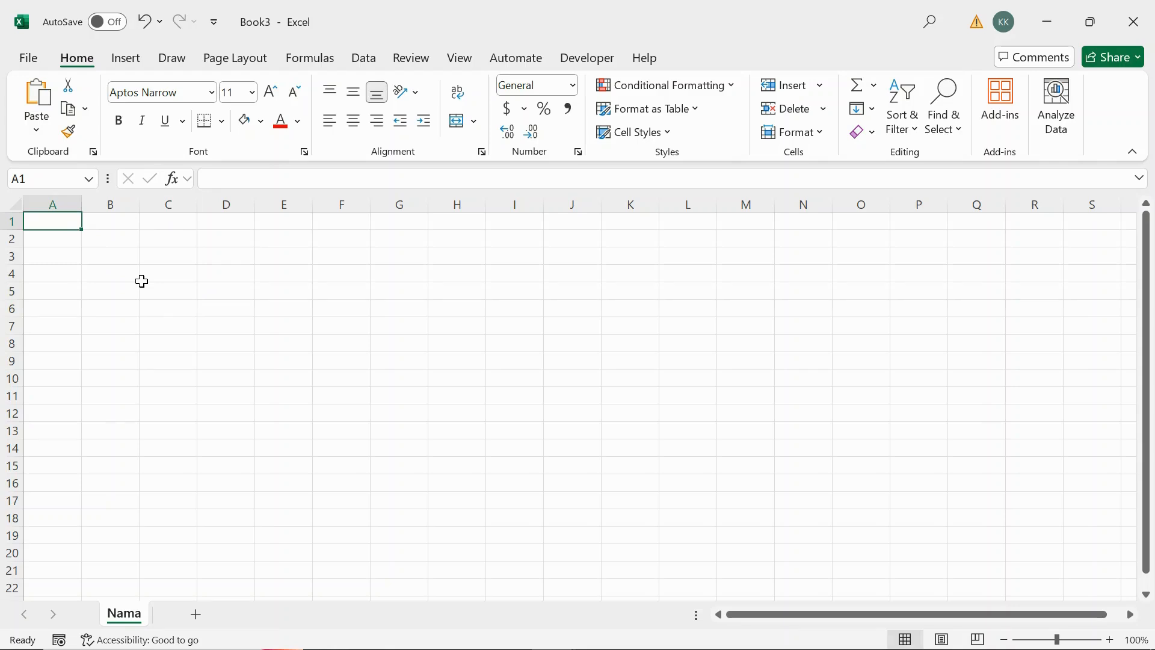
click(278, 253)
click(301, 340)
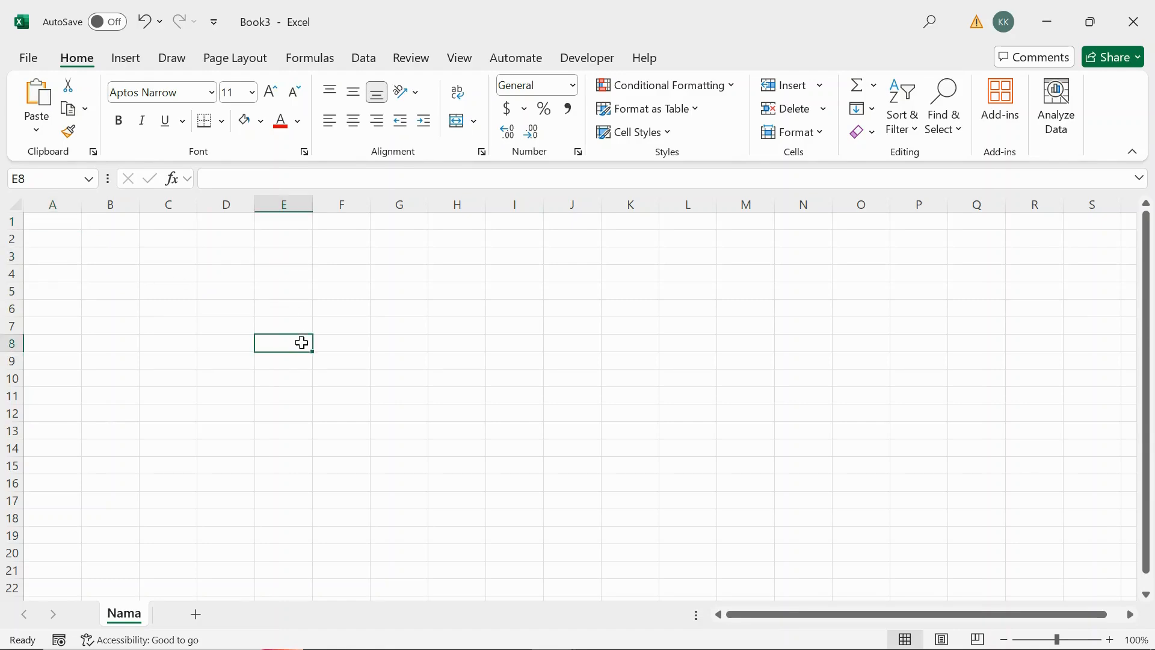
click(266, 273)
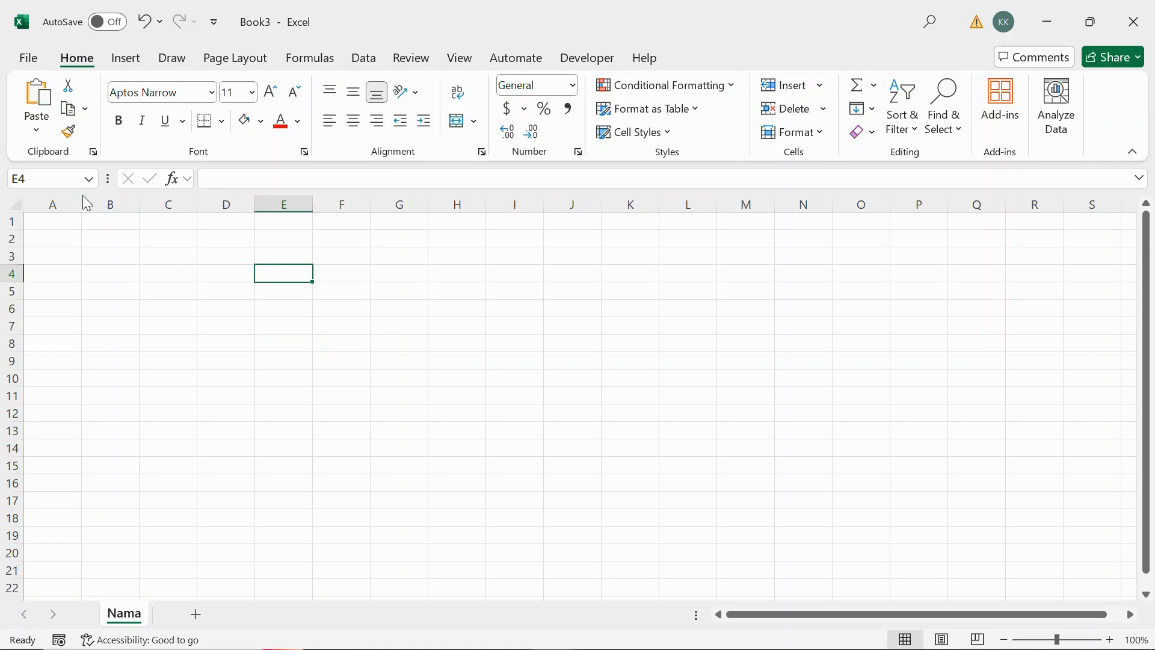
click(62, 223)
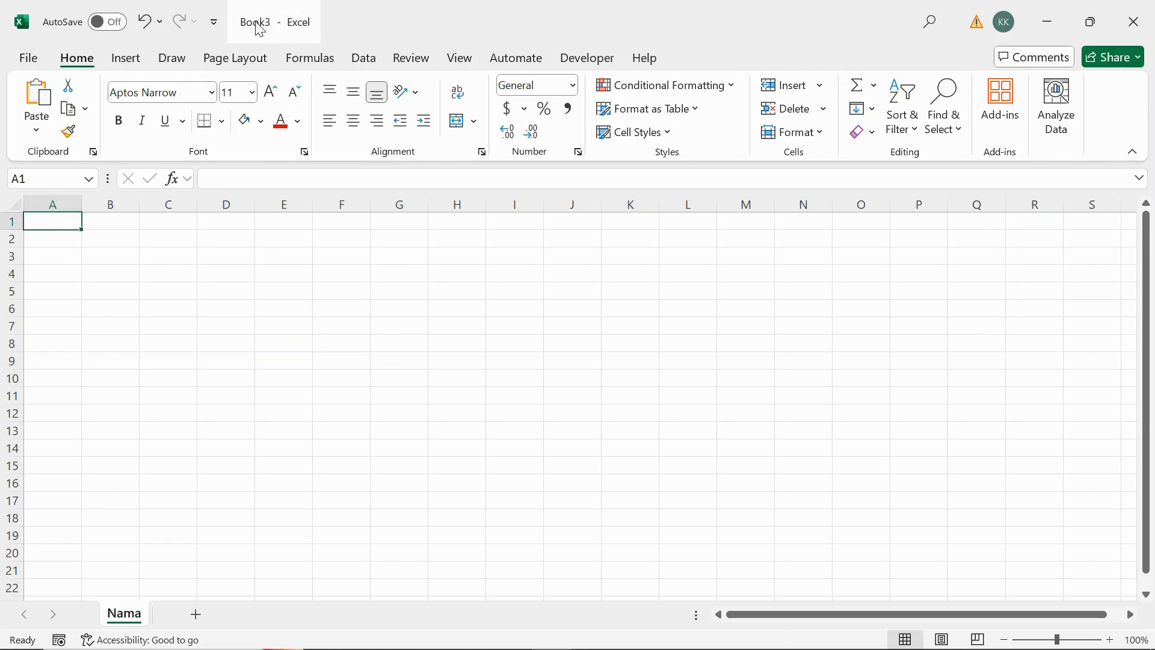
Open the recent workbook Data3 to view its contents, and return to Book3
click(26, 60)
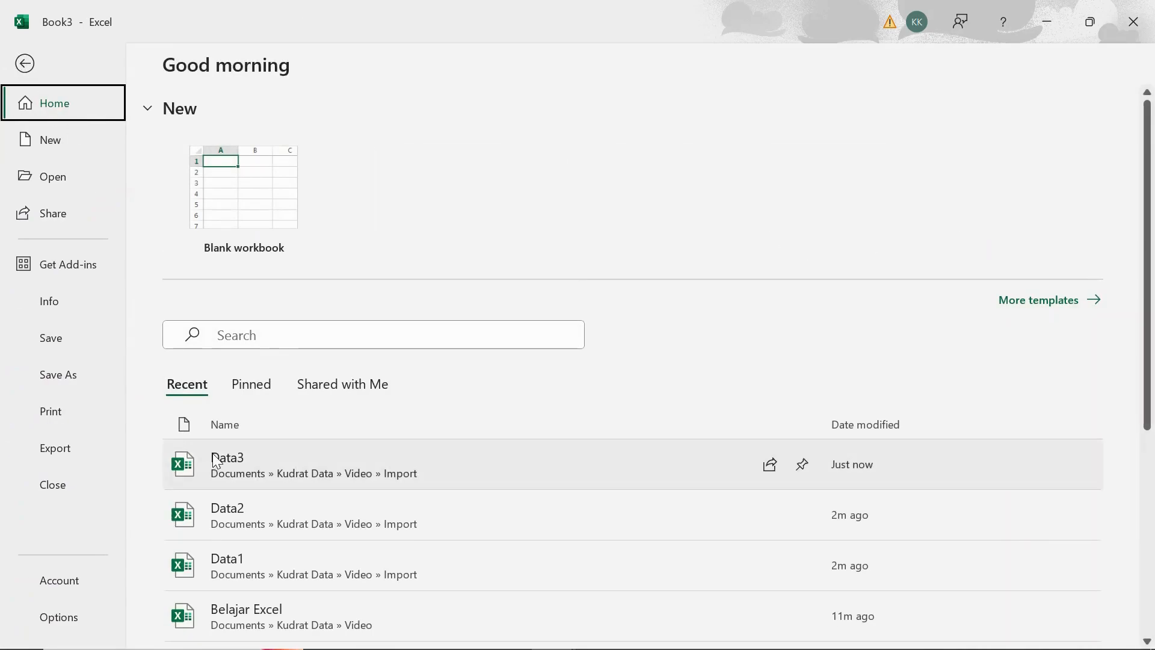
click(255, 478)
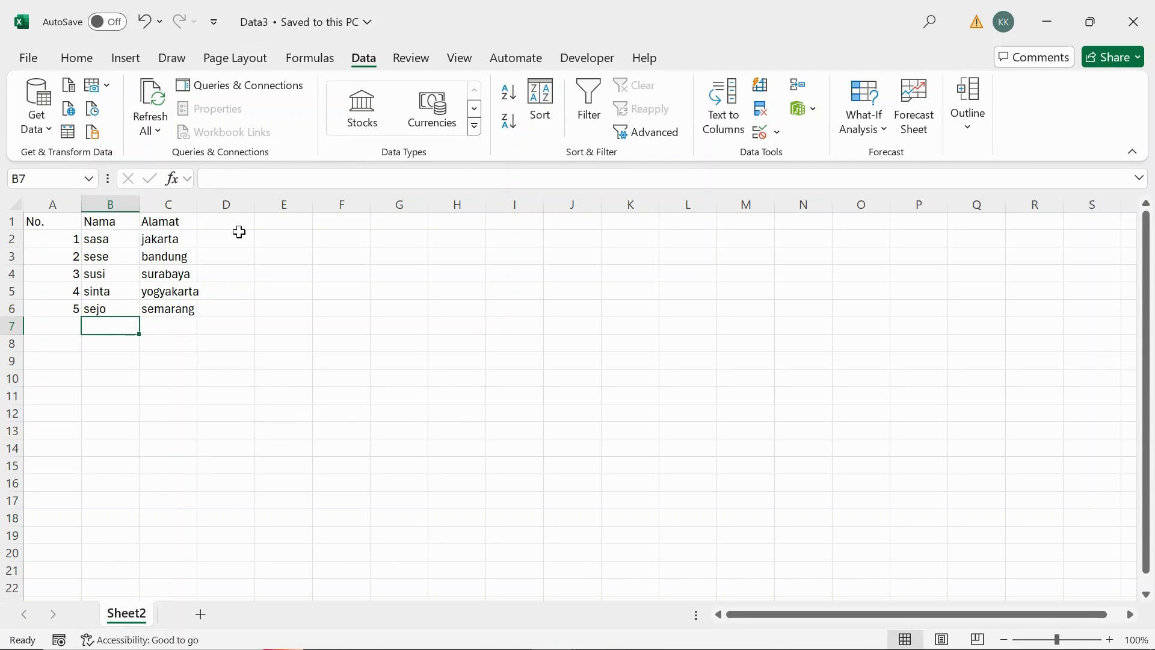
key(alt+Tab)
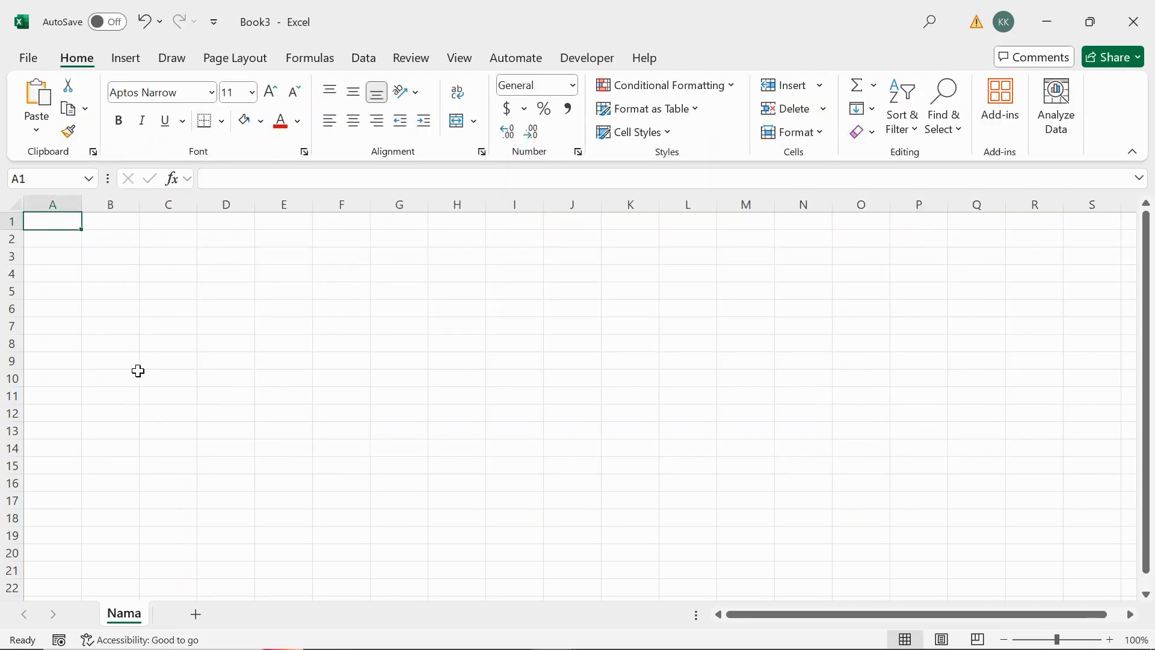
Open the Data2 workbook from the recent Import folder to view its contents, and return to Book3
click(27, 59)
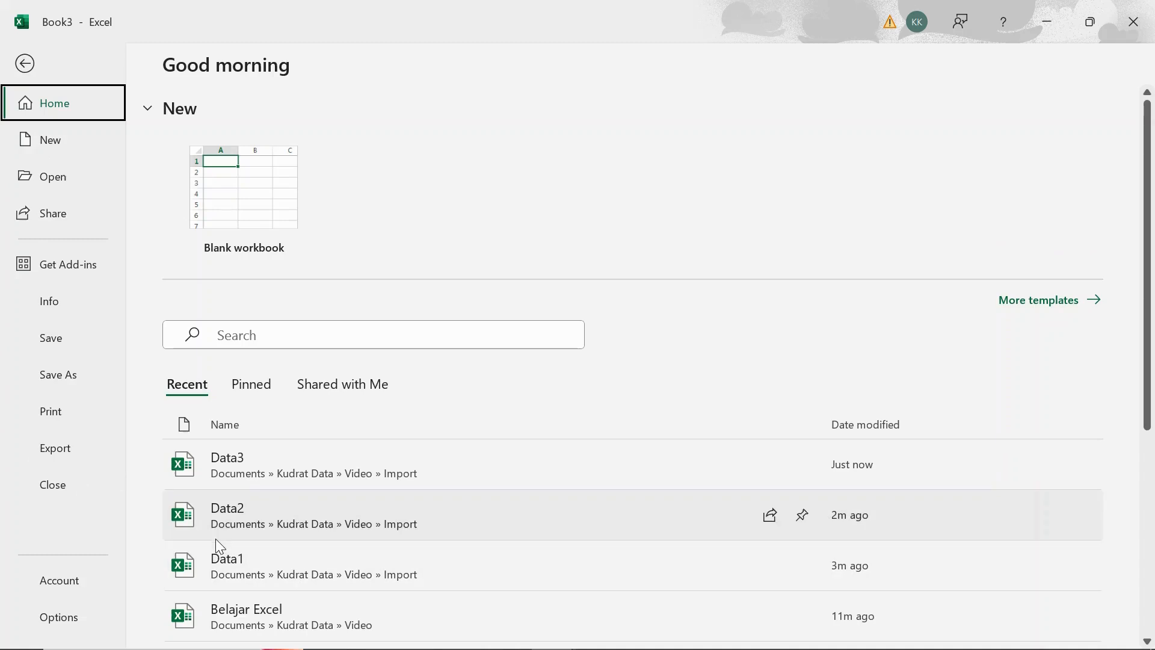
click(60, 184)
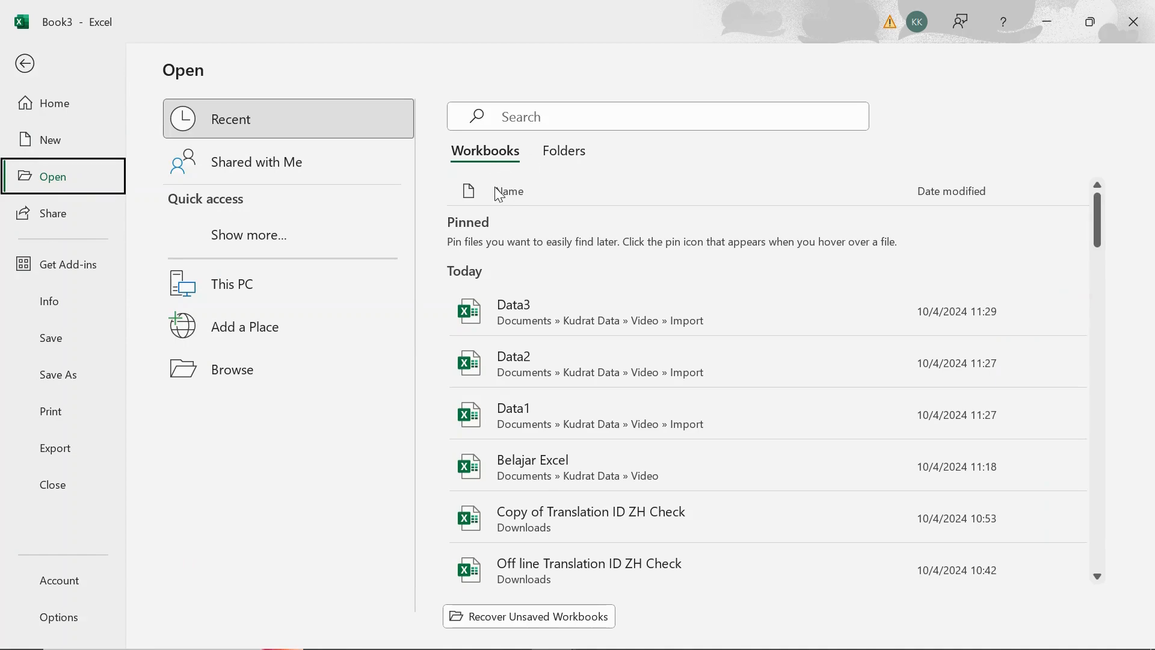
click(557, 156)
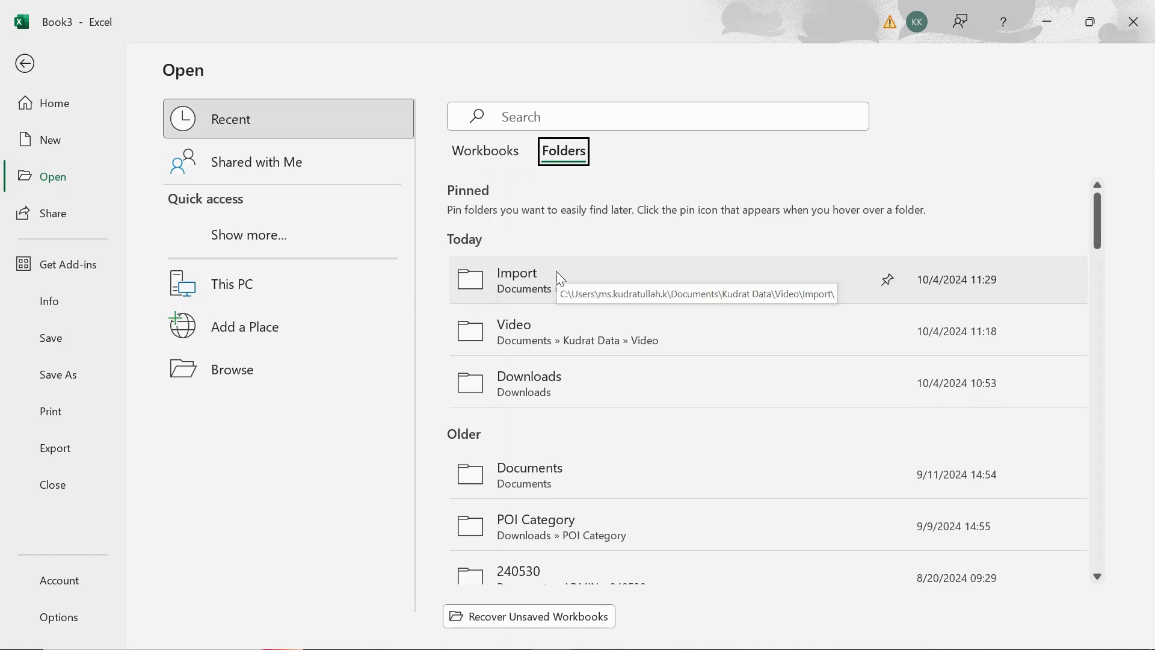
click(506, 287)
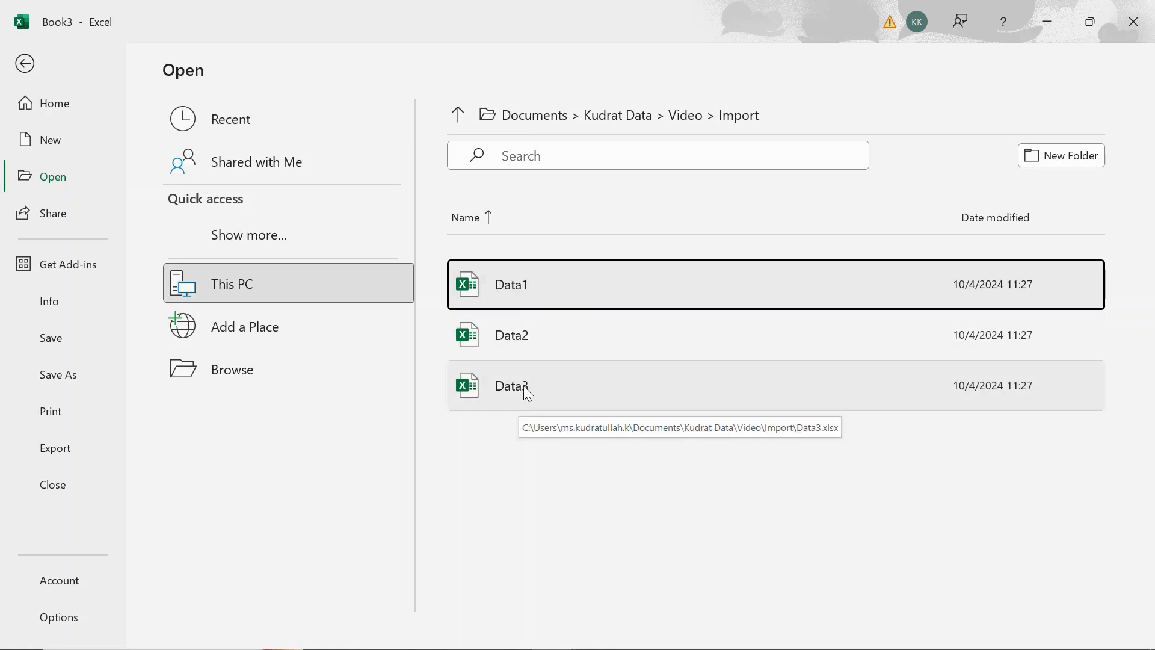
click(525, 338)
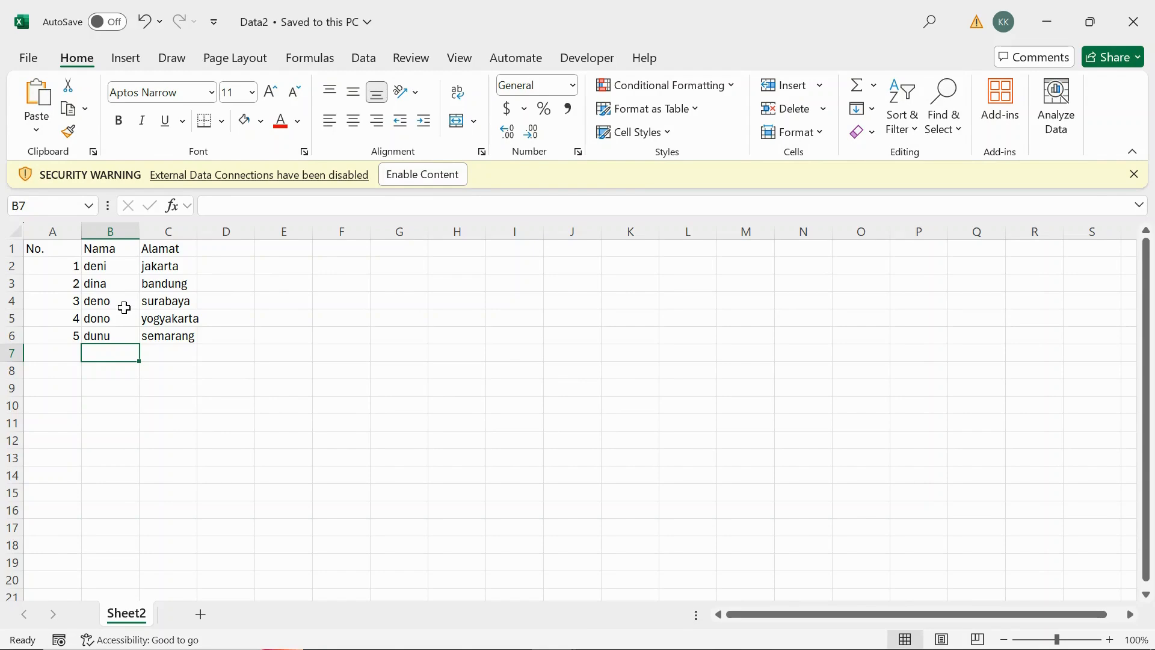
key(alt+Tab)
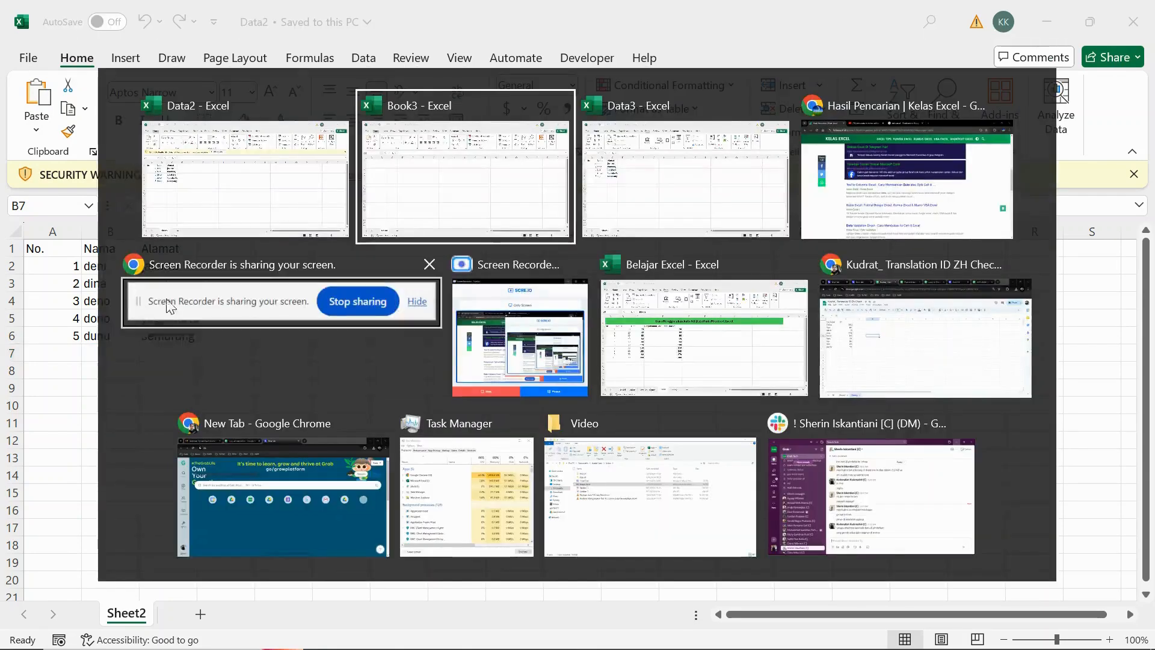
click(464, 170)
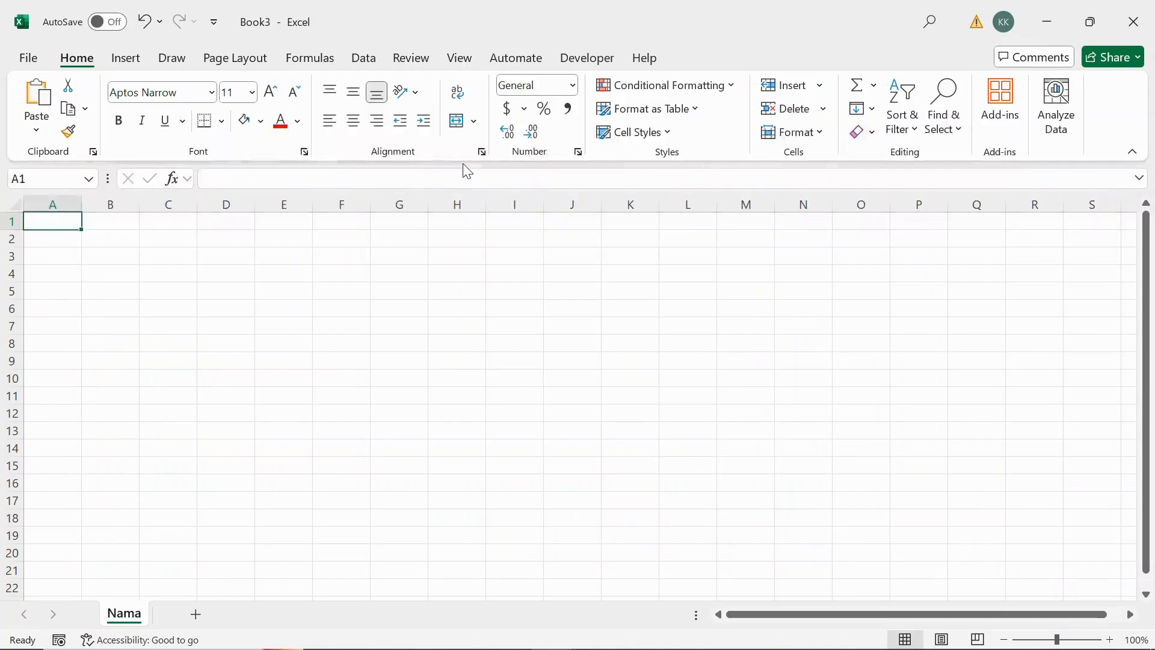
Look through the recent workbooks, recent folders and This PC documents available for opening a file
click(24, 56)
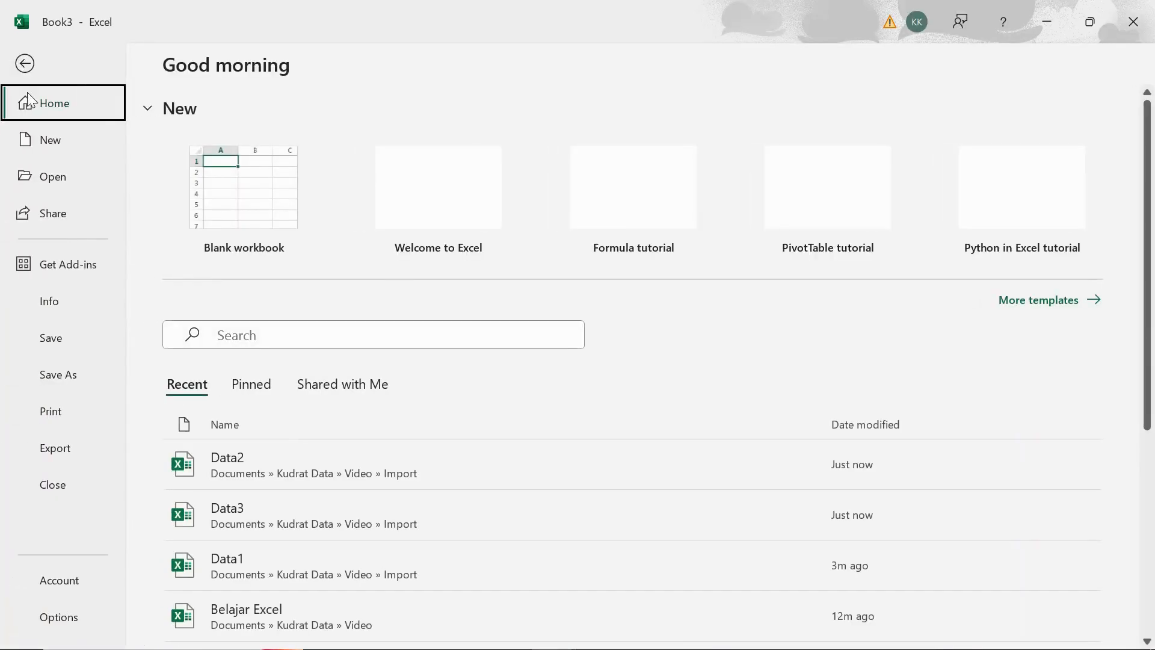
click(55, 180)
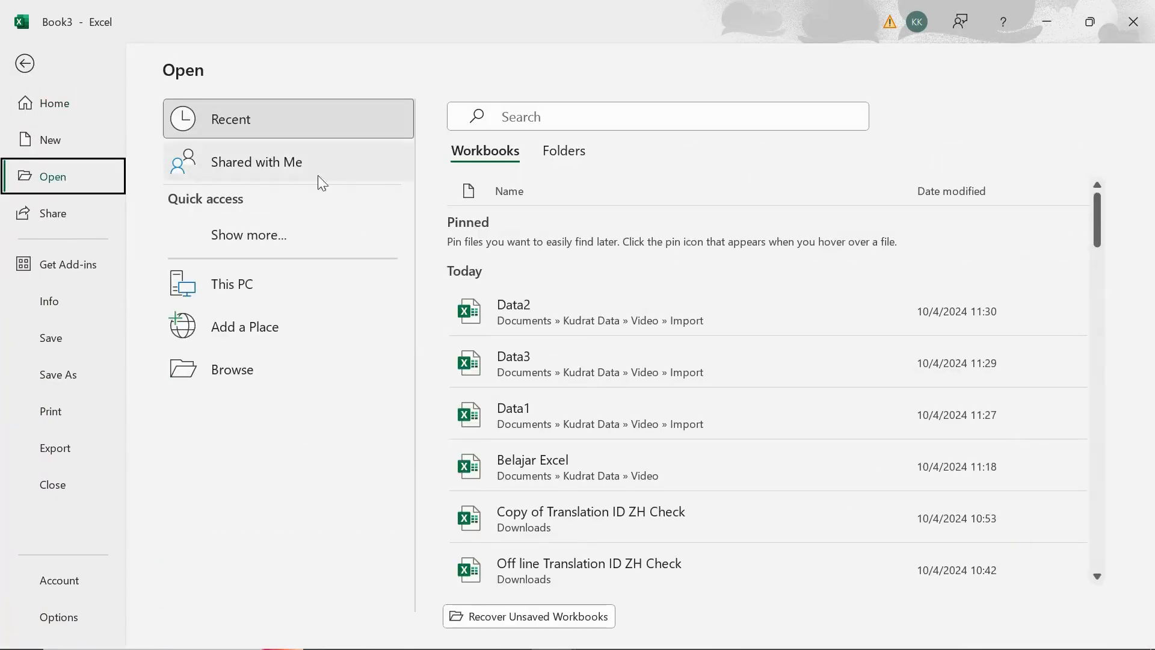
click(512, 159)
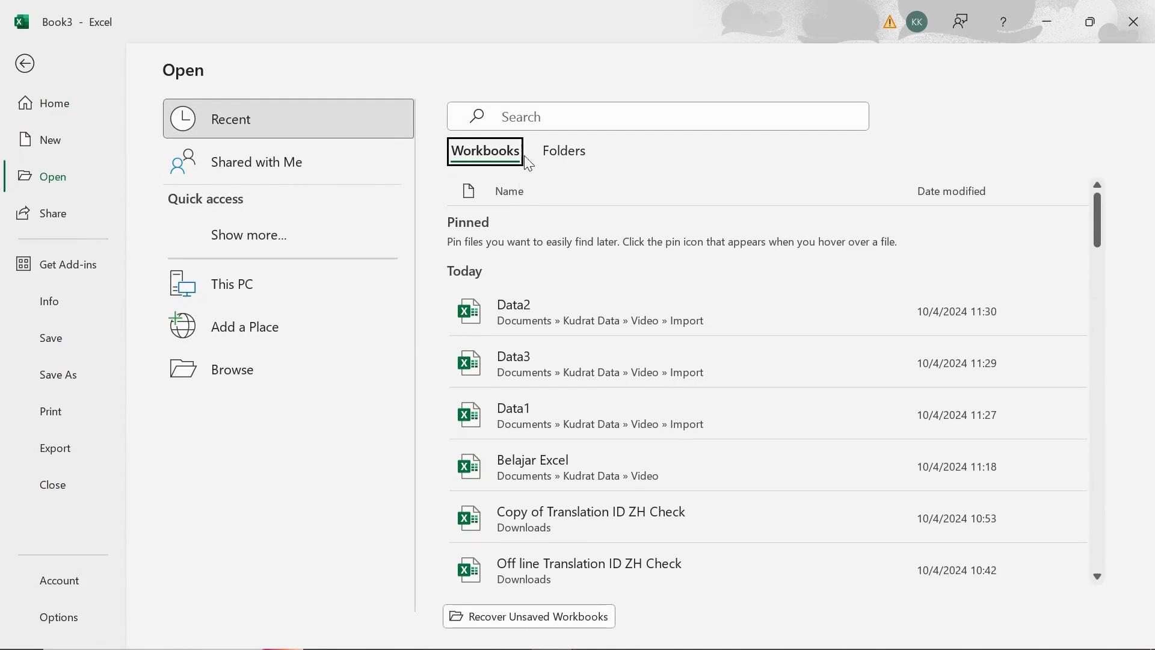
click(562, 158)
click(485, 151)
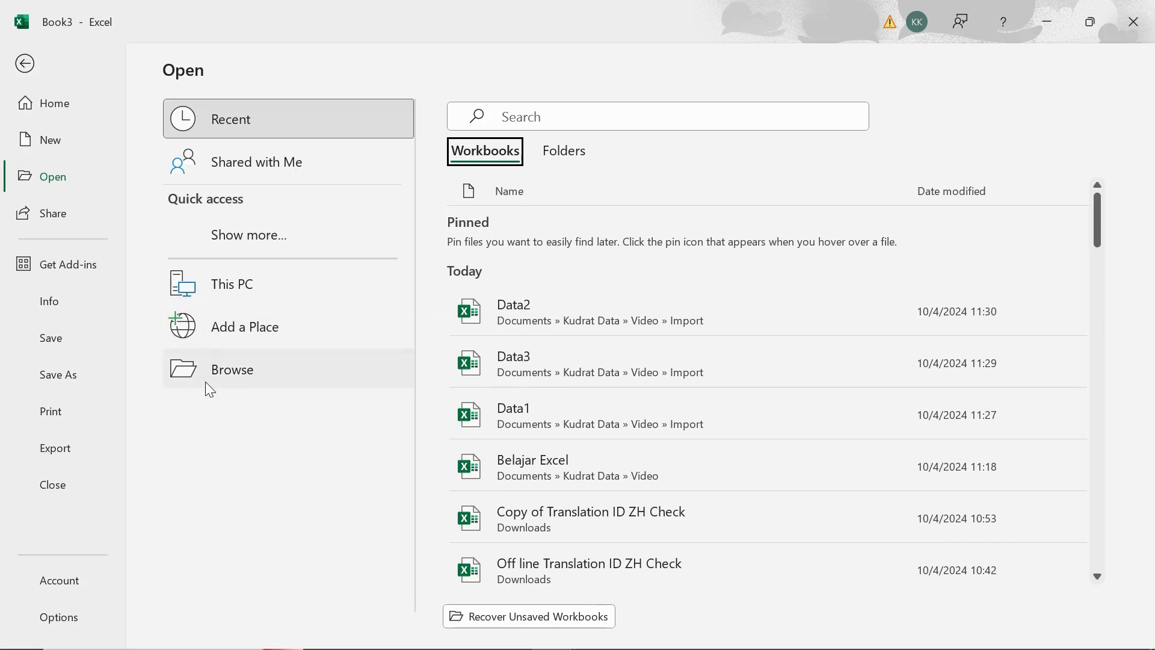
click(217, 284)
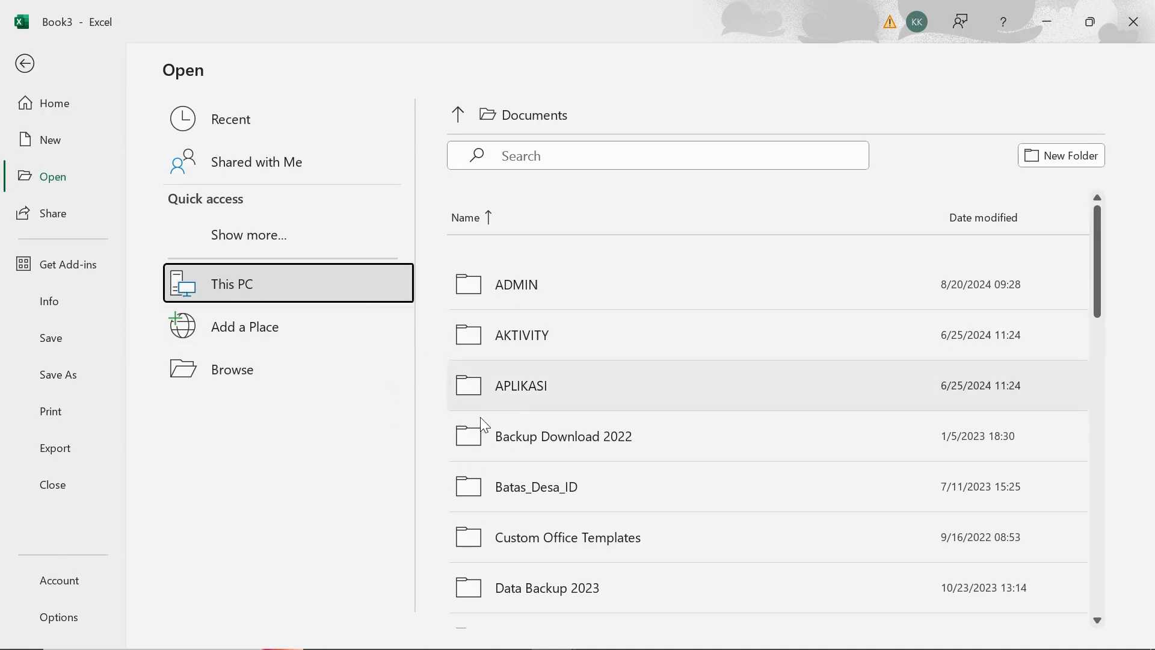
scroll(752, 397, down, 2)
scroll(752, 394, down, 3)
Browse for the Data3 workbook in the Import folder, open it to view its contents, and return to Book3
click(230, 378)
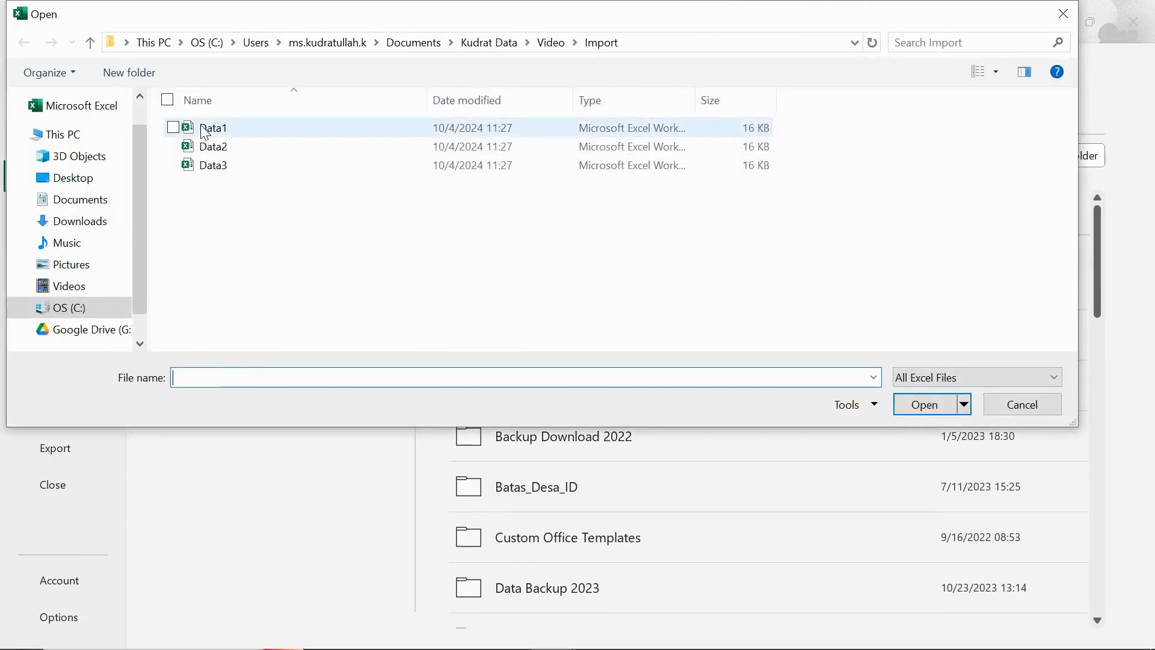
click(206, 166)
click(908, 404)
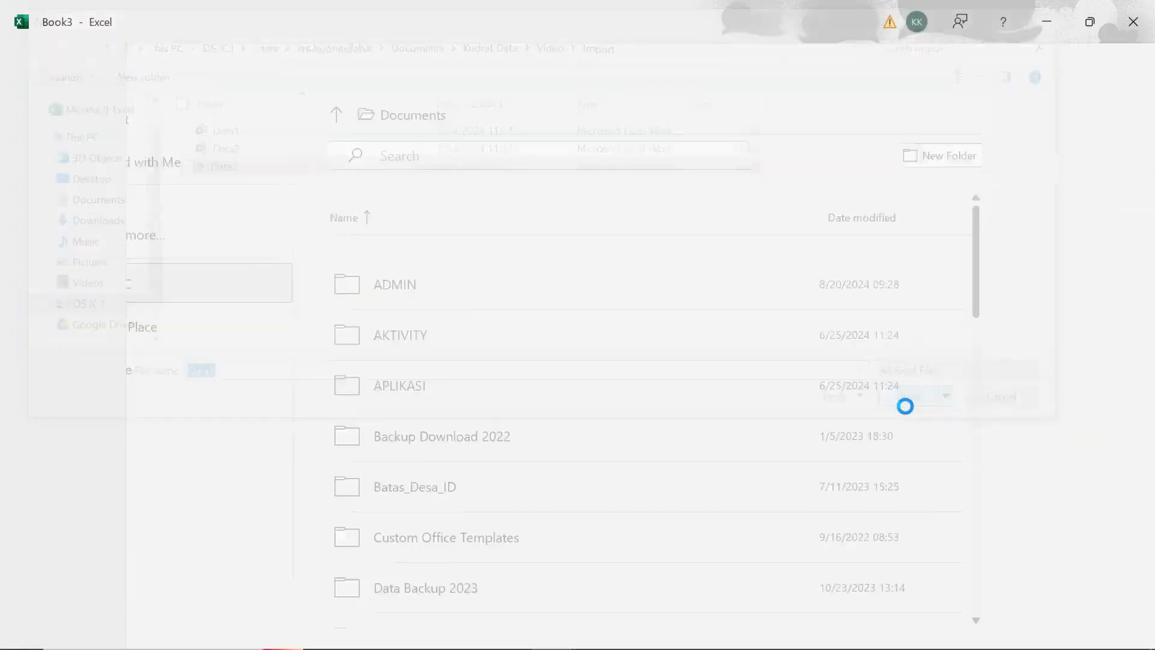
click(260, 411)
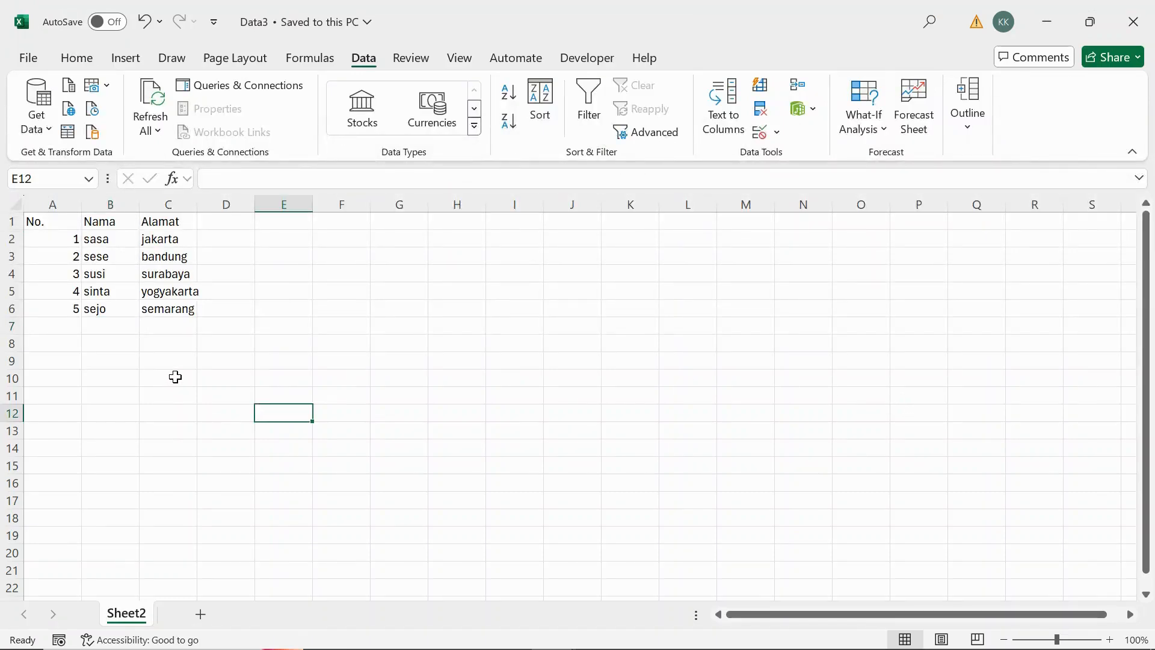
key(alt)
key(alt)
key(alt+Tab)
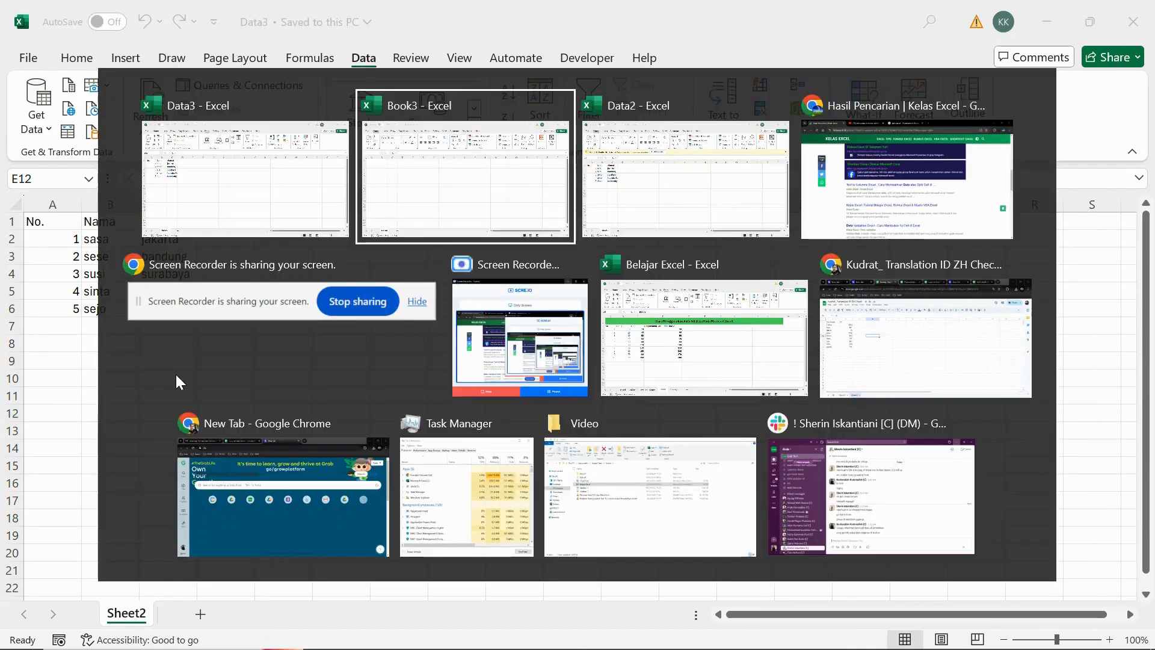
click(493, 182)
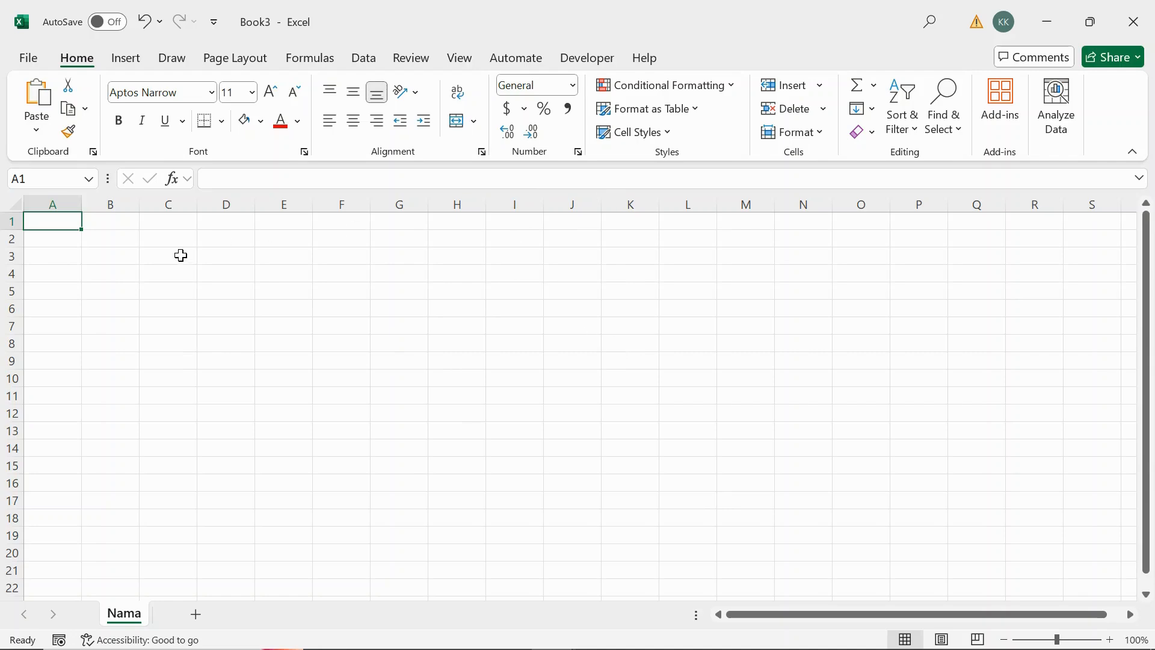
Start a data import from an Excel workbook, using the Data1 file in the Import folder as the source
click(364, 57)
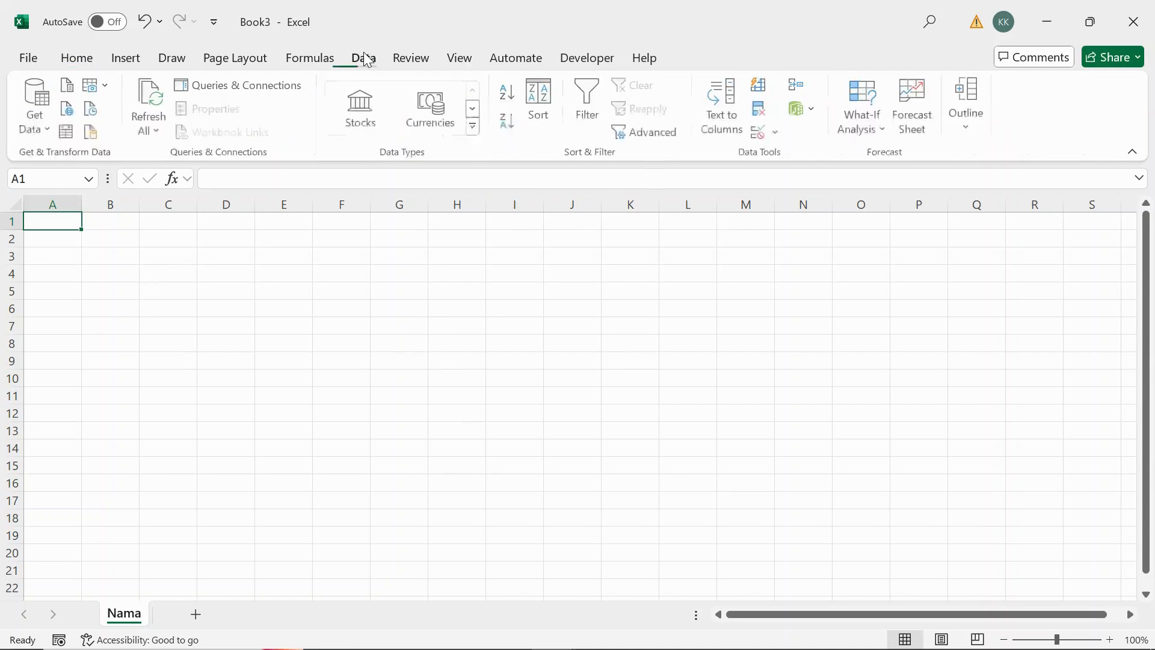
click(50, 131)
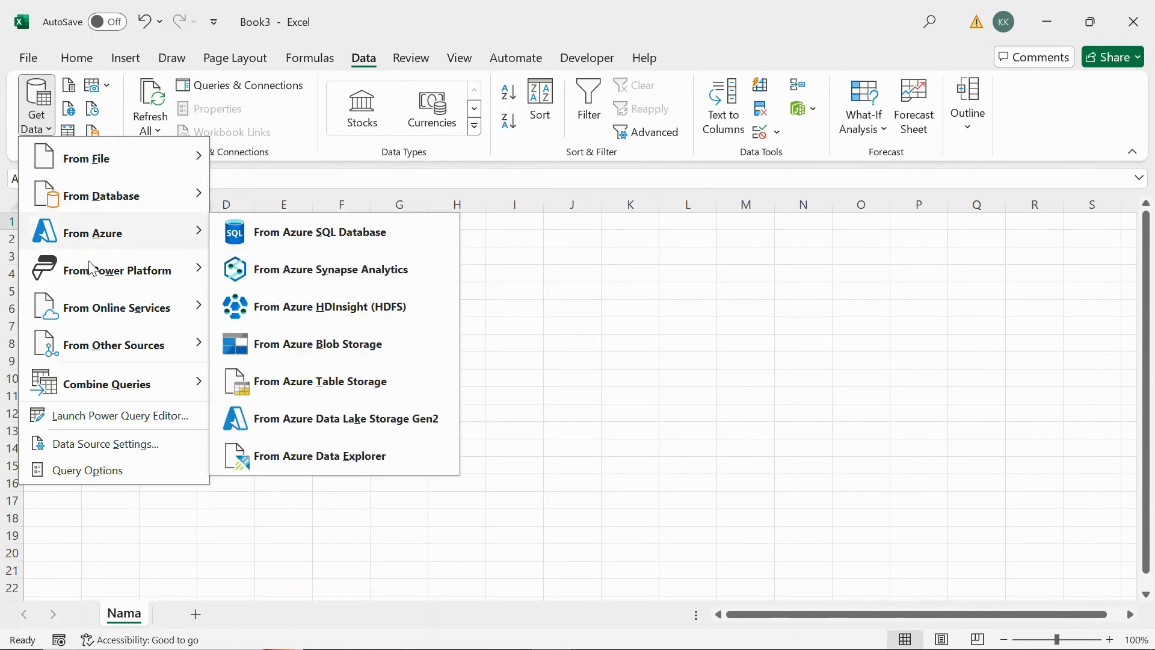
mouse_move(91, 277)
mouse_move(93, 318)
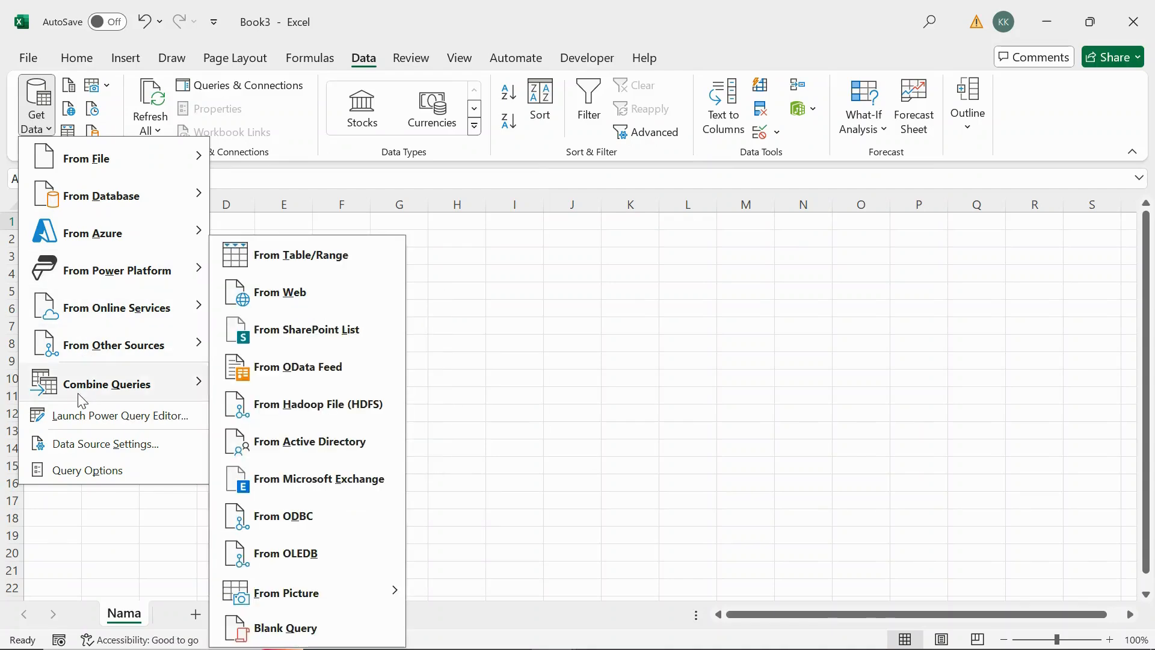
mouse_move(82, 402)
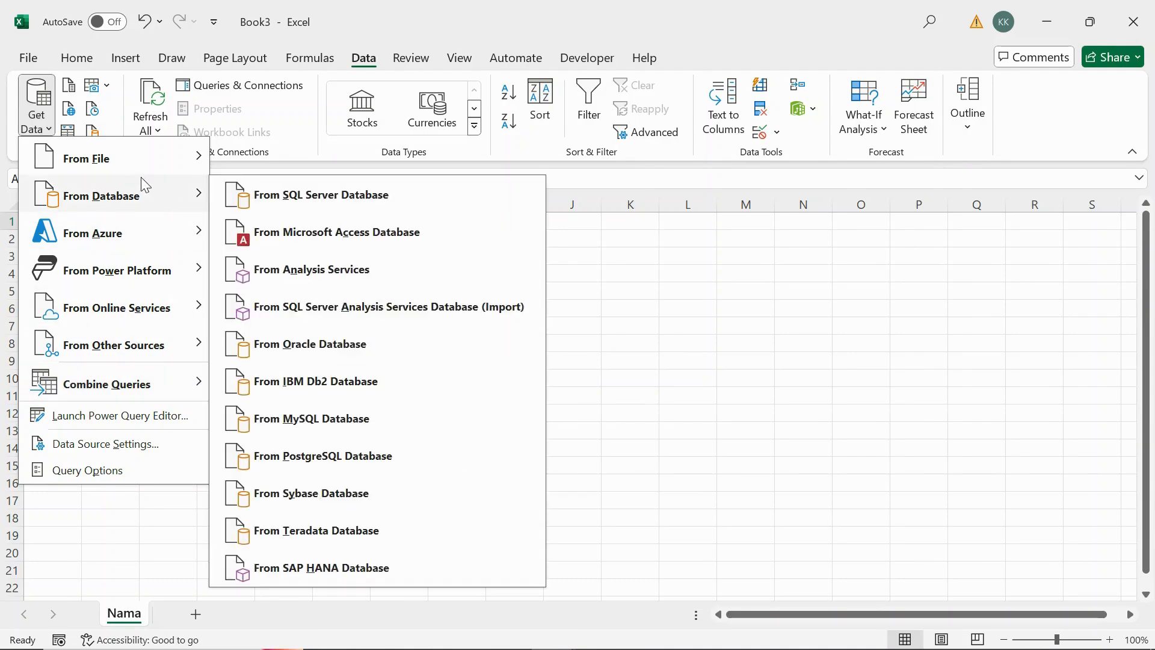
mouse_move(134, 162)
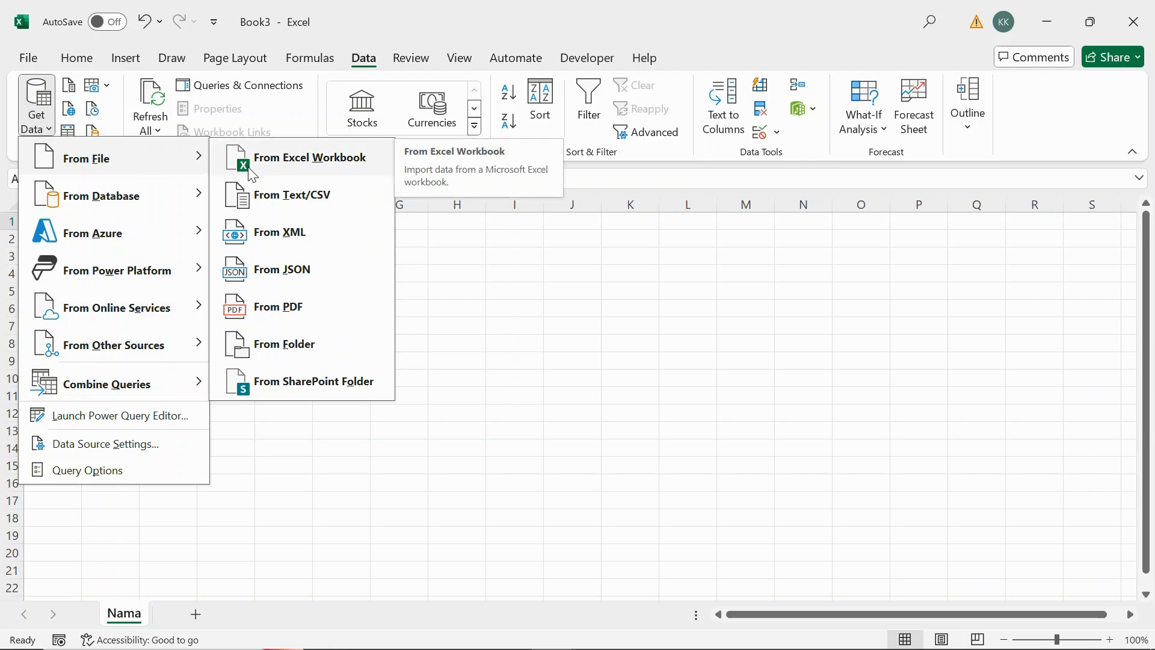
click(288, 172)
double_click(214, 128)
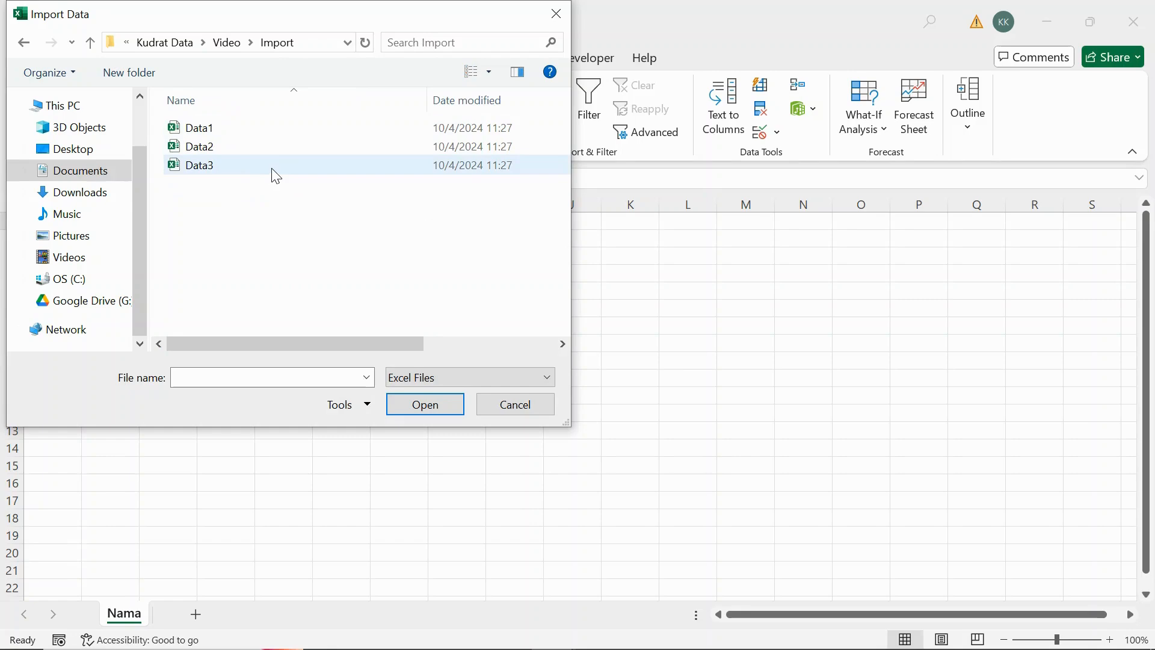
click(240, 137)
click(416, 406)
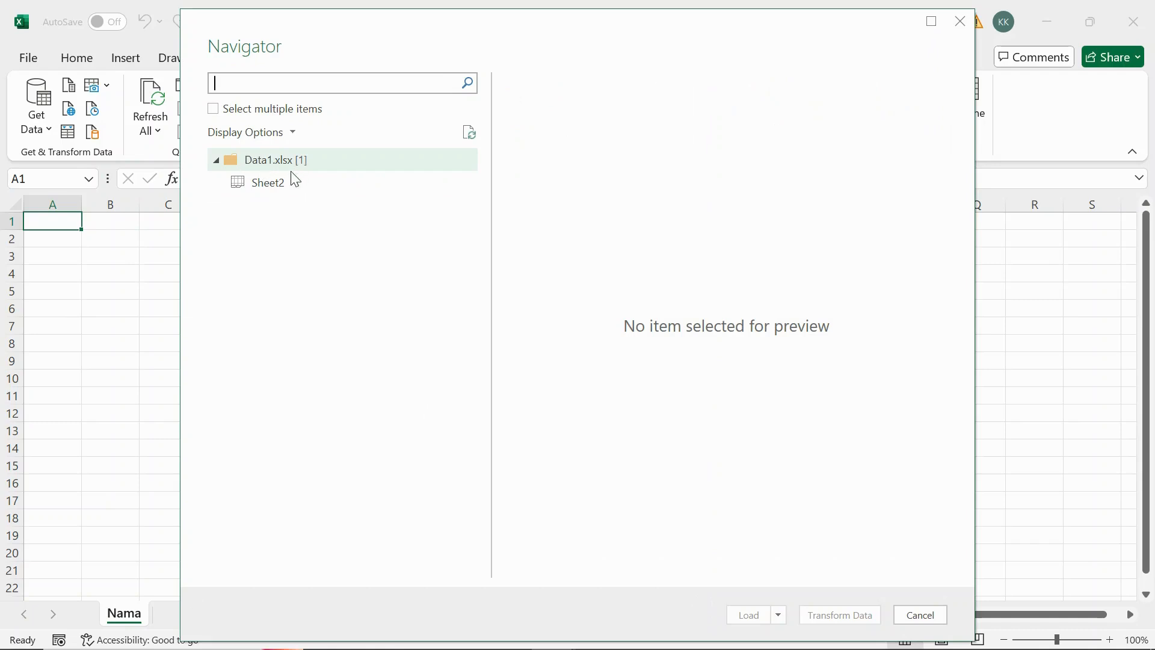
Load Sheet2 of Data1.xlsx as a table into the existing worksheet at cell A1
click(293, 193)
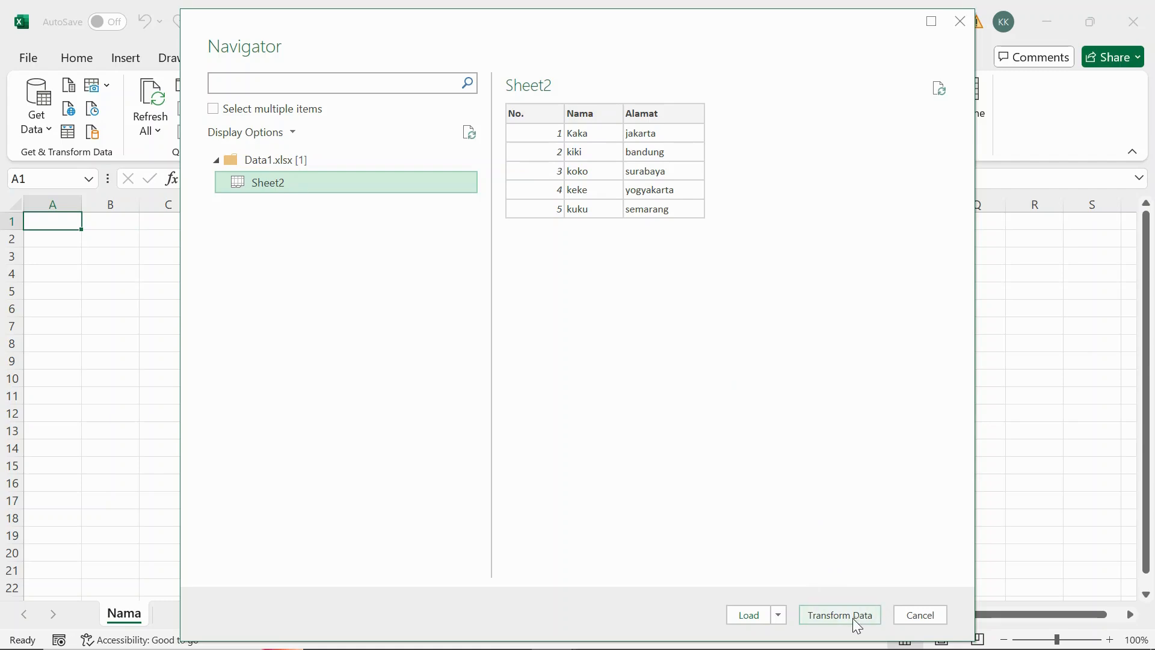
click(778, 615)
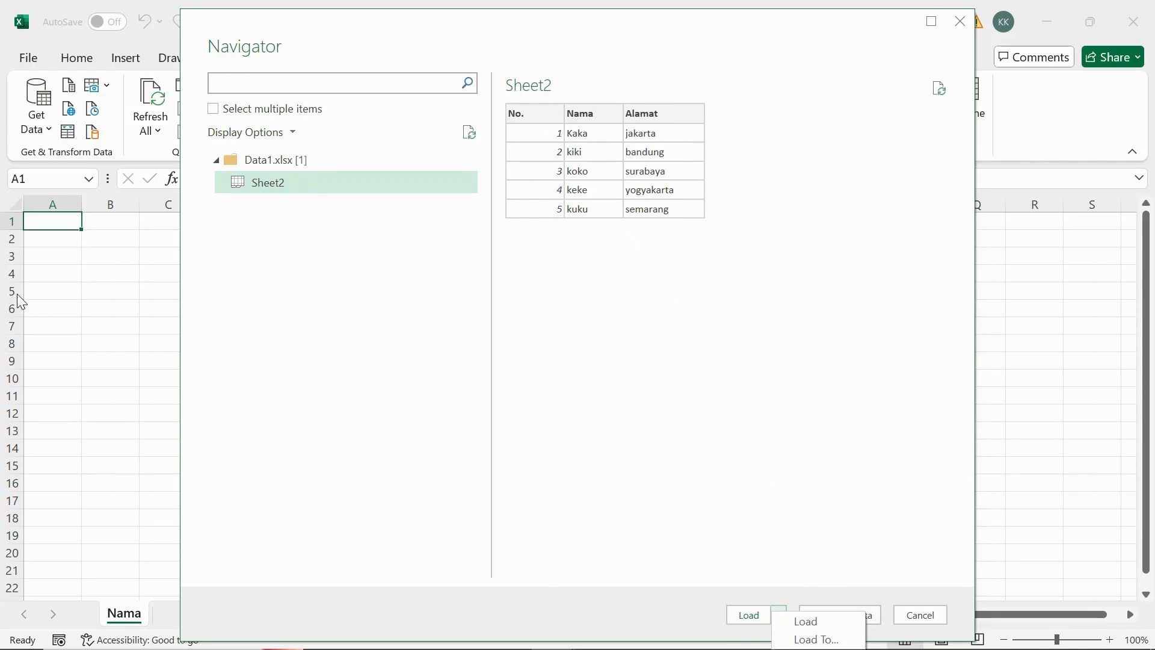
click(820, 640)
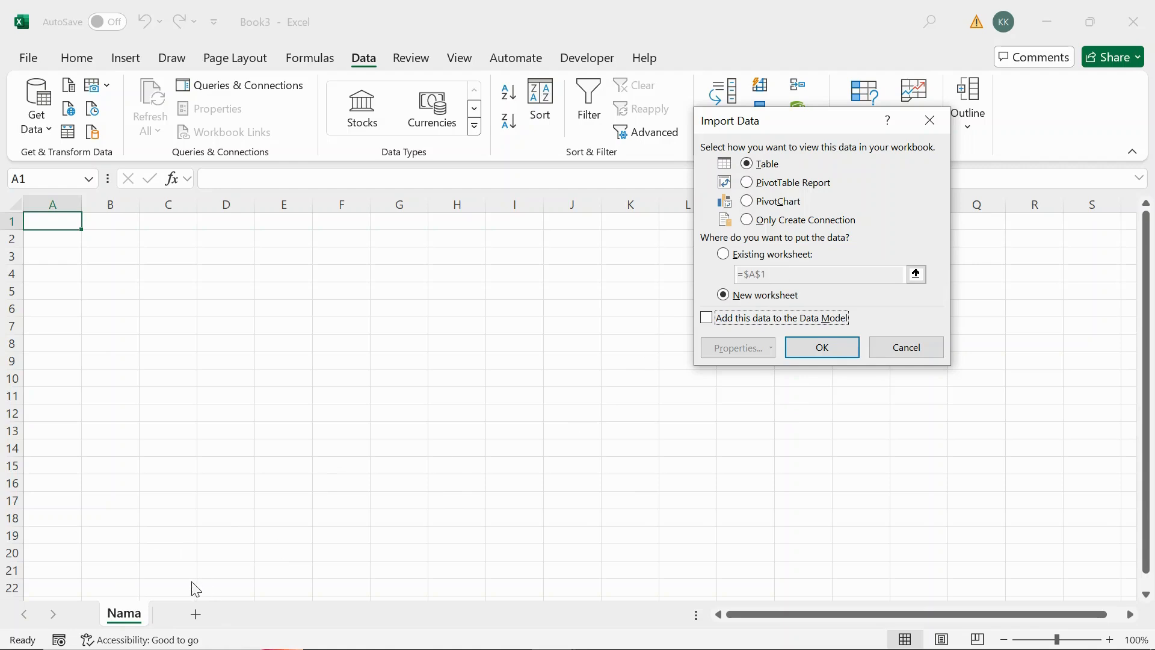
click(725, 255)
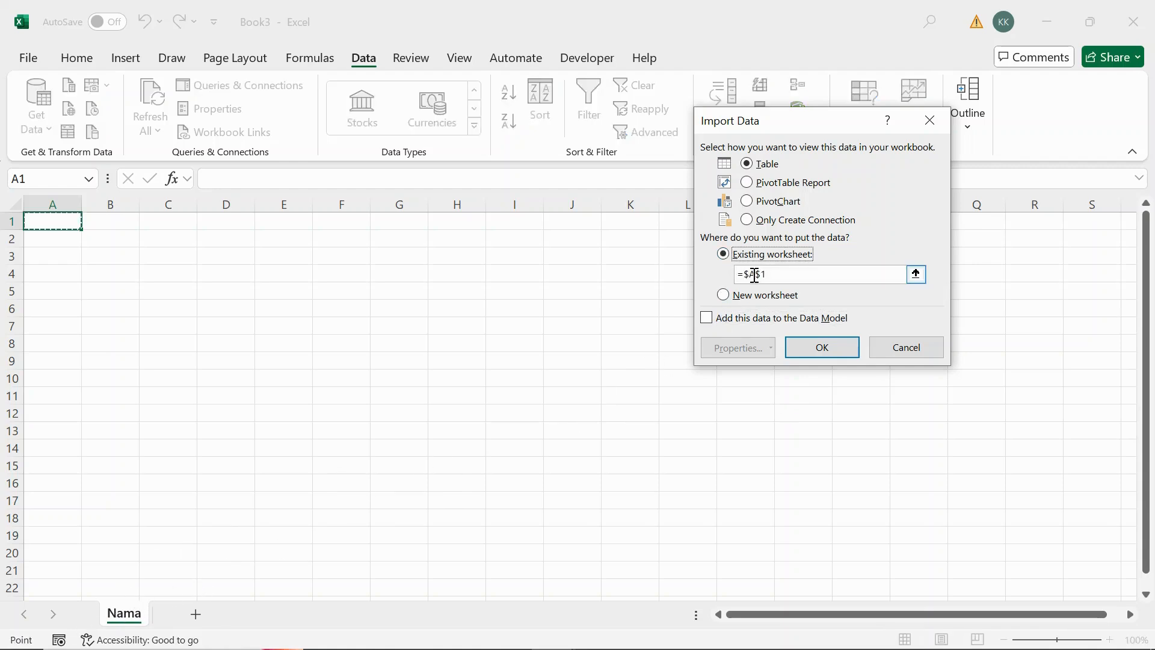
click(831, 352)
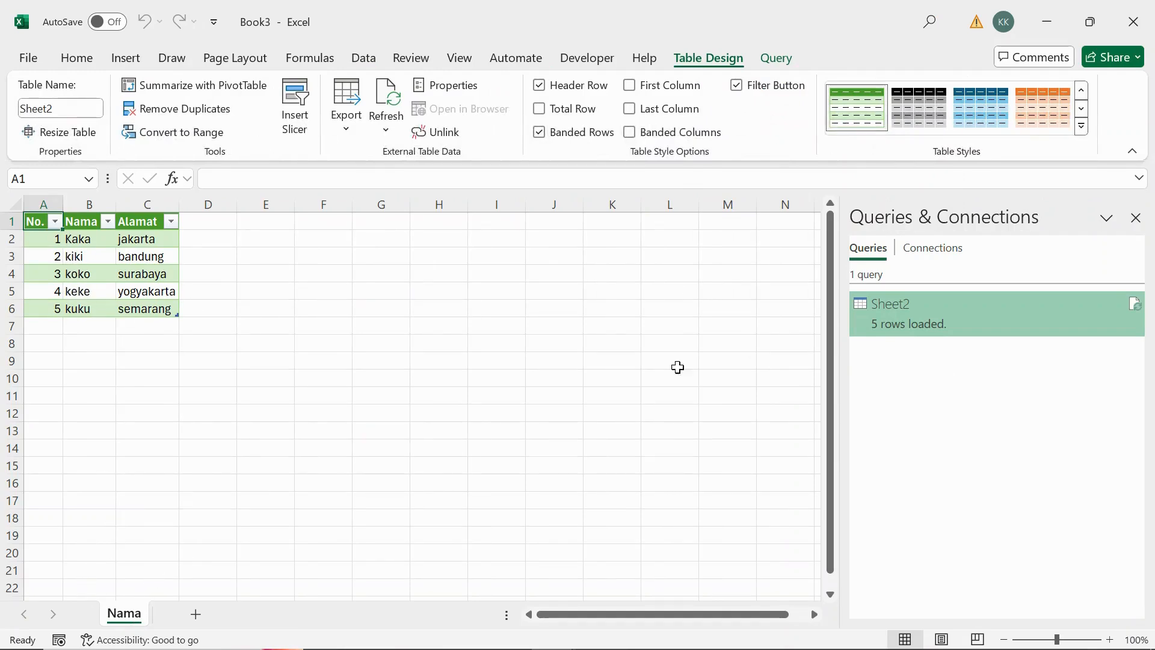
Close the queries pane and start an import from an Excel workbook, using the Data2 file in the Import folder
click(1135, 219)
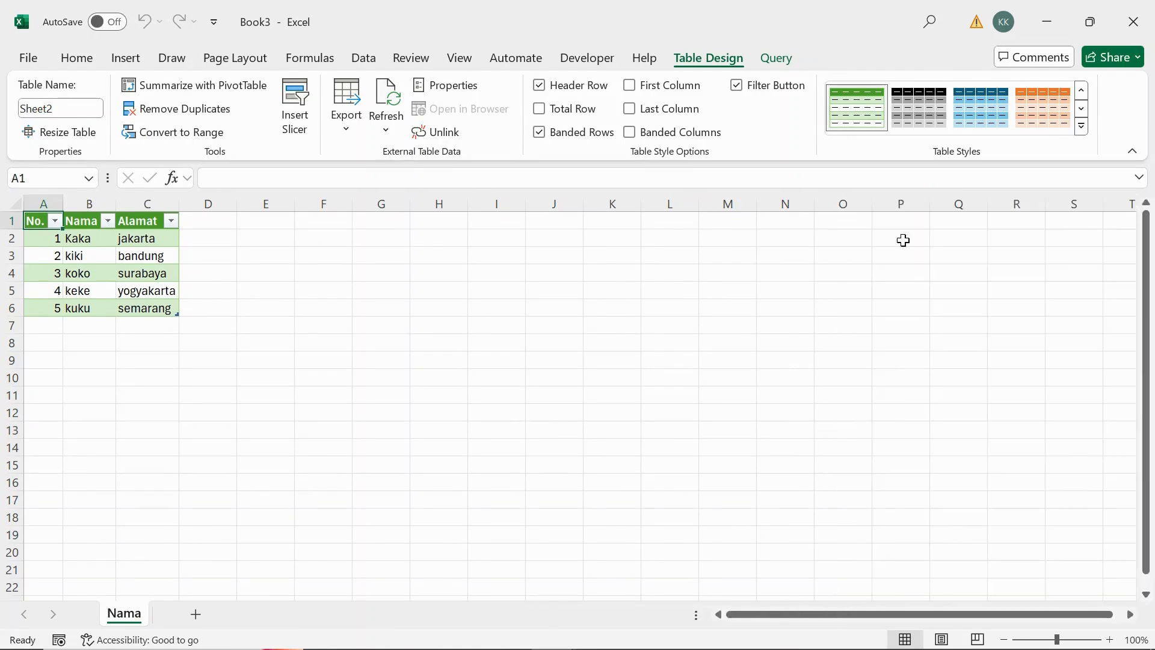
click(368, 56)
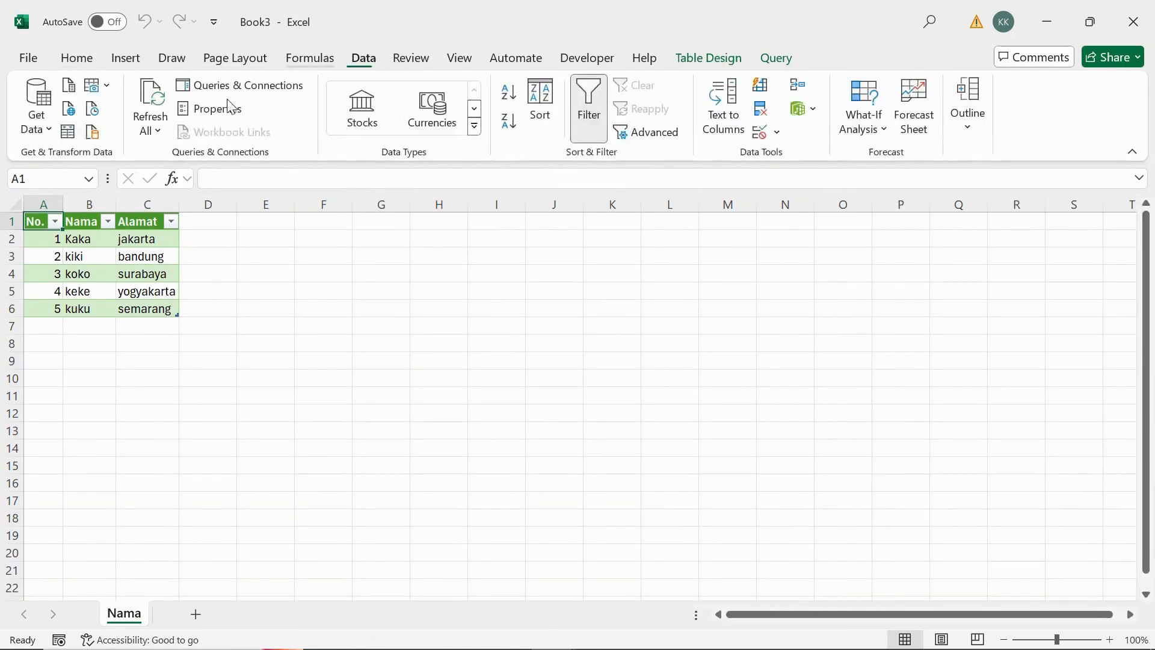
click(46, 128)
mouse_move(73, 161)
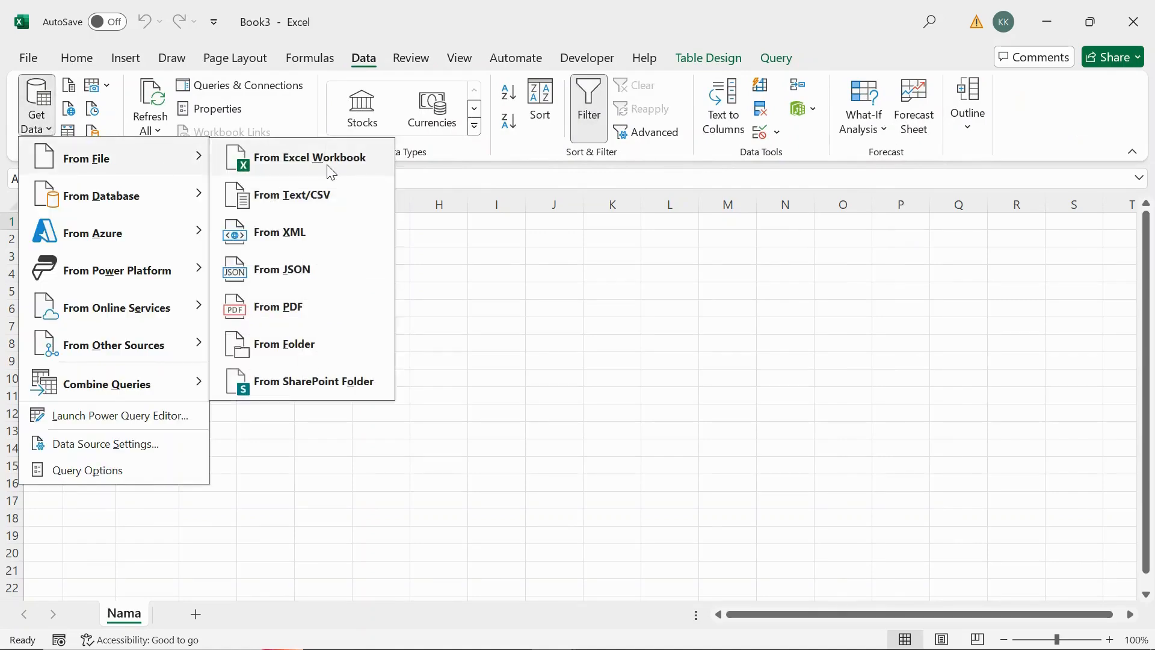
click(332, 172)
double_click(198, 125)
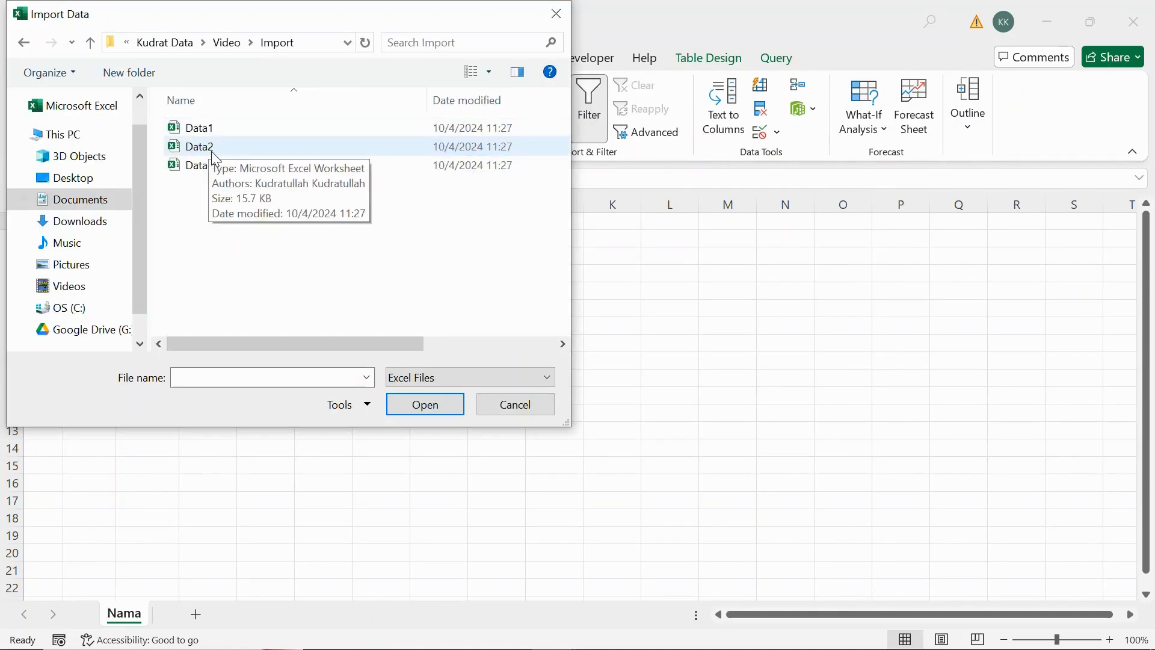
click(215, 157)
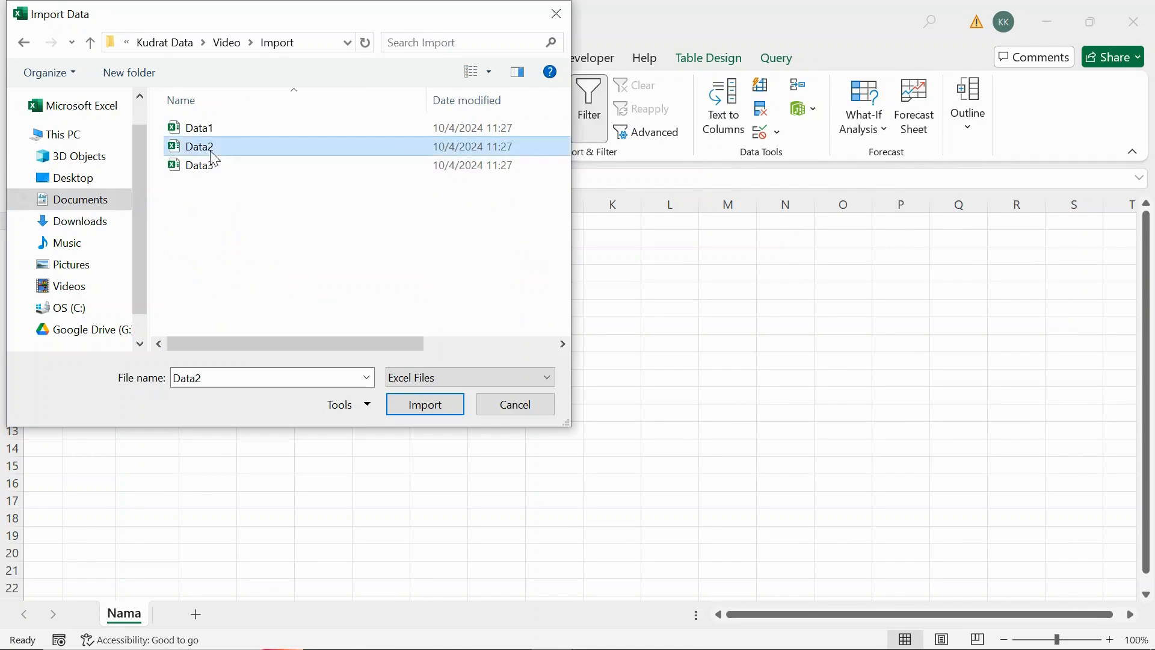
click(414, 403)
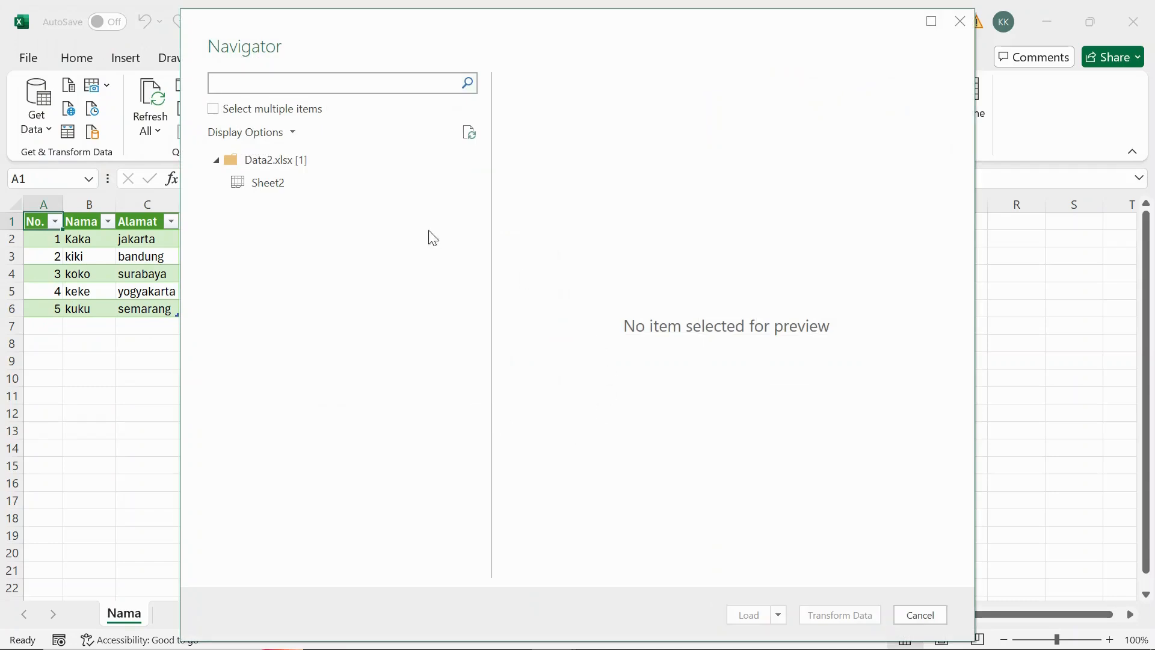
Load Sheet2 of Data2.xlsx as a table with the default load option, placing it on a new worksheet
click(243, 185)
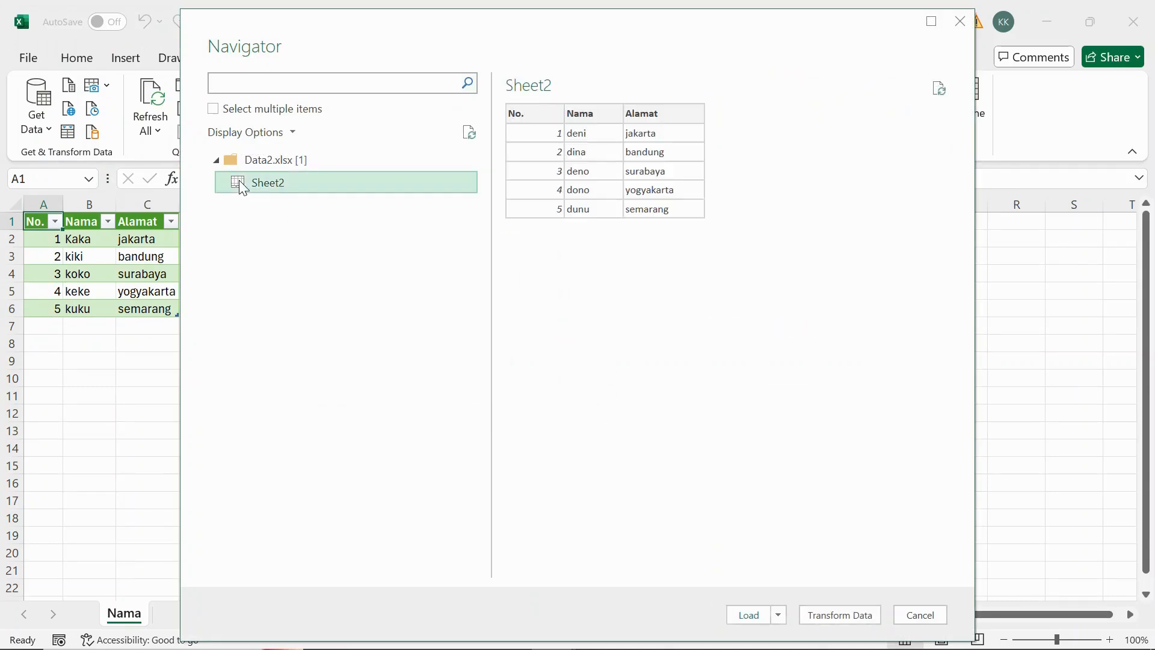
click(779, 614)
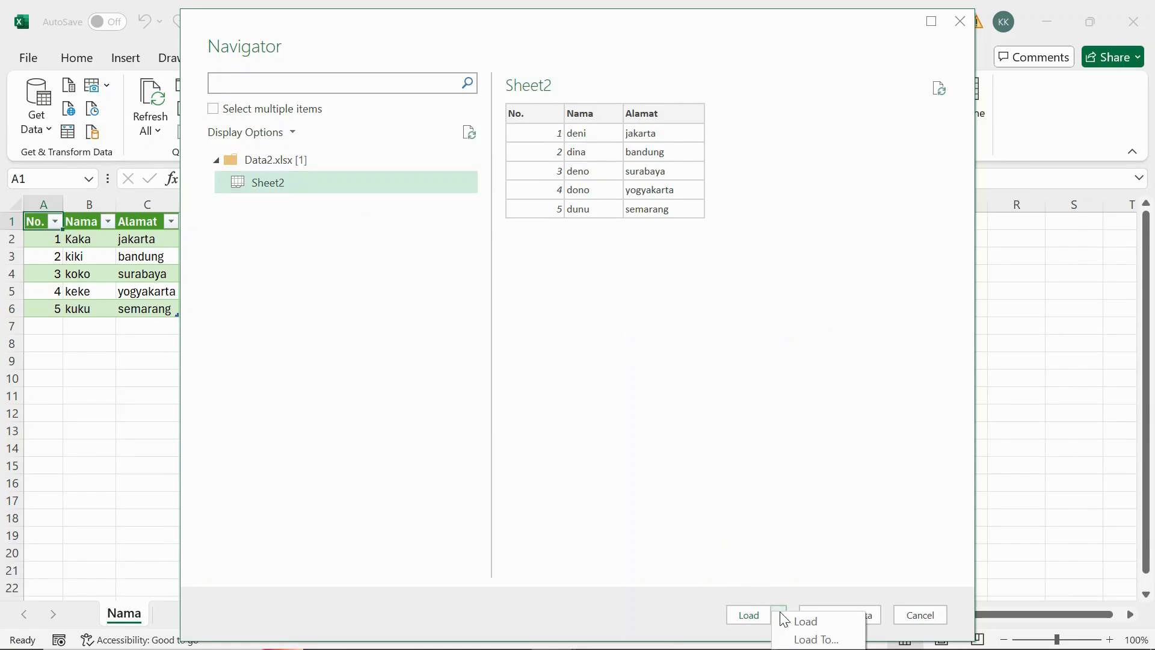
click(777, 614)
click(776, 615)
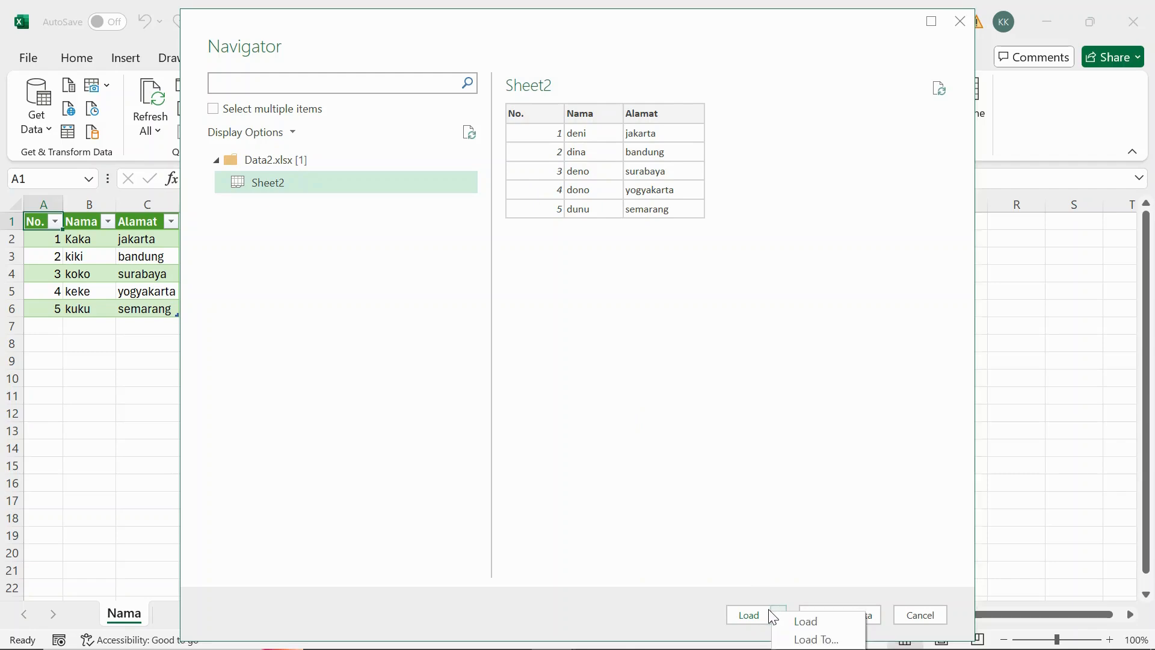
click(820, 624)
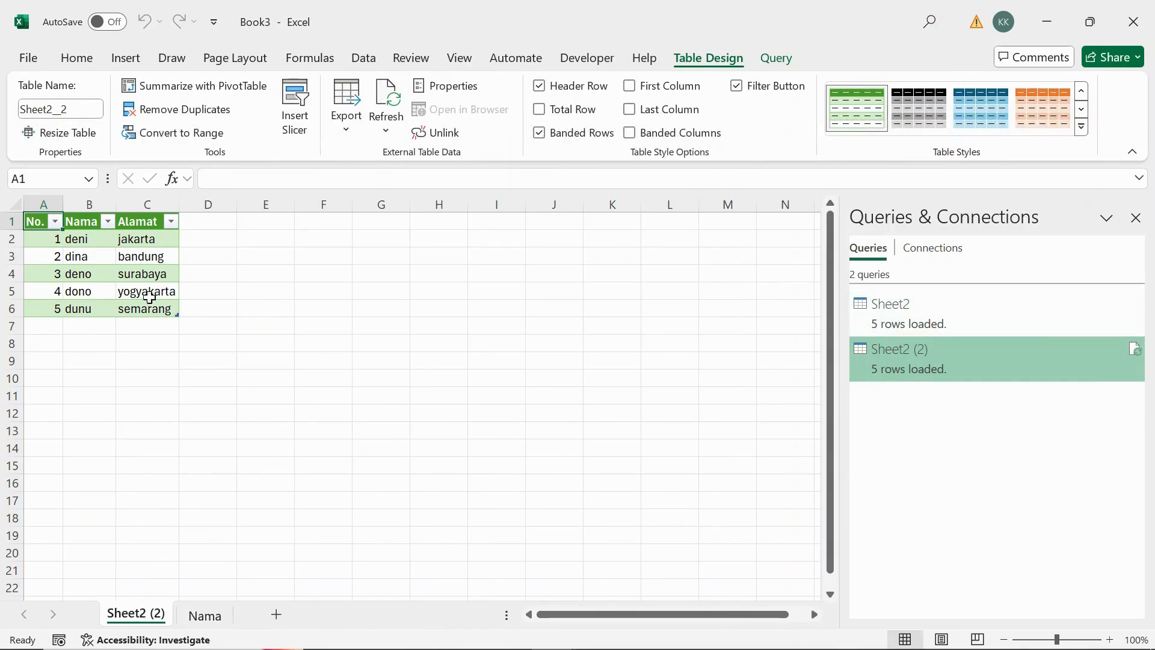
Compare the imported tables on the Nama and Sheet2 (2) worksheets, ending on Nama
click(200, 618)
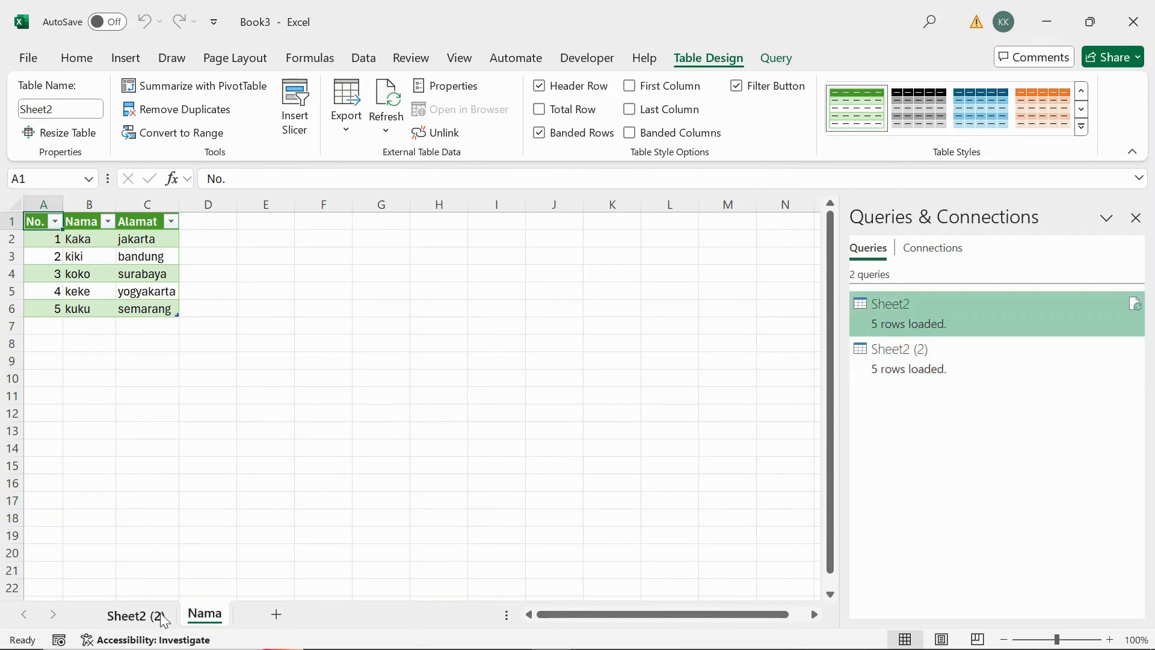
click(136, 617)
click(215, 615)
click(129, 620)
click(199, 620)
click(138, 623)
click(199, 619)
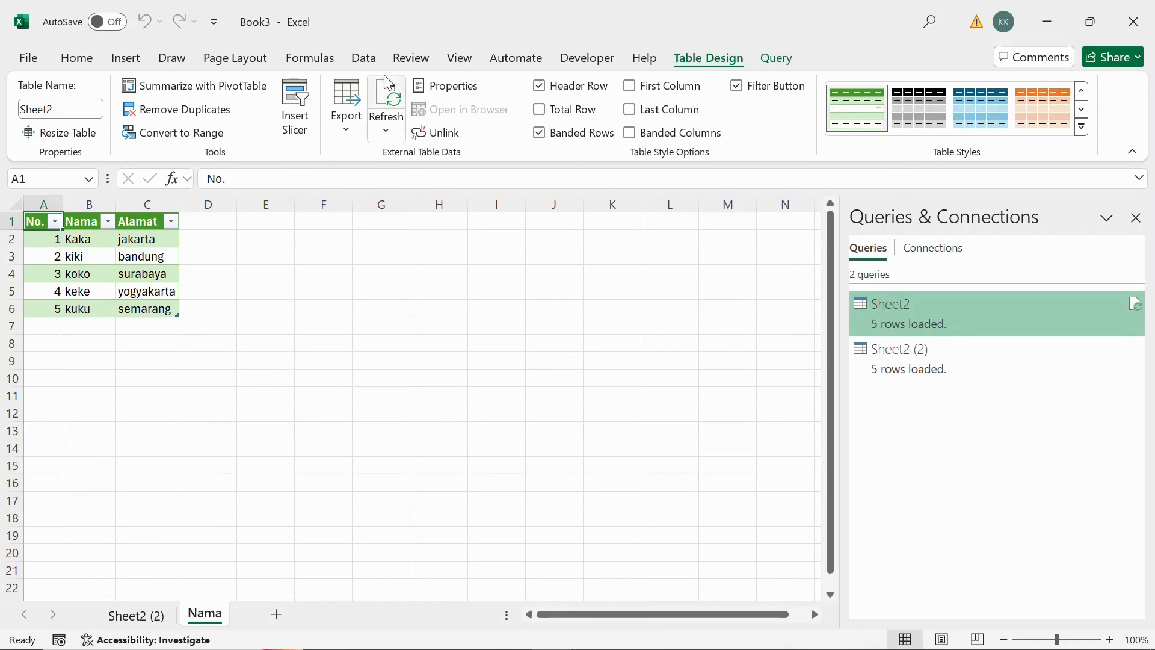
Start a data import from a folder, choosing the Import folder inside Video as the source
click(367, 58)
click(40, 115)
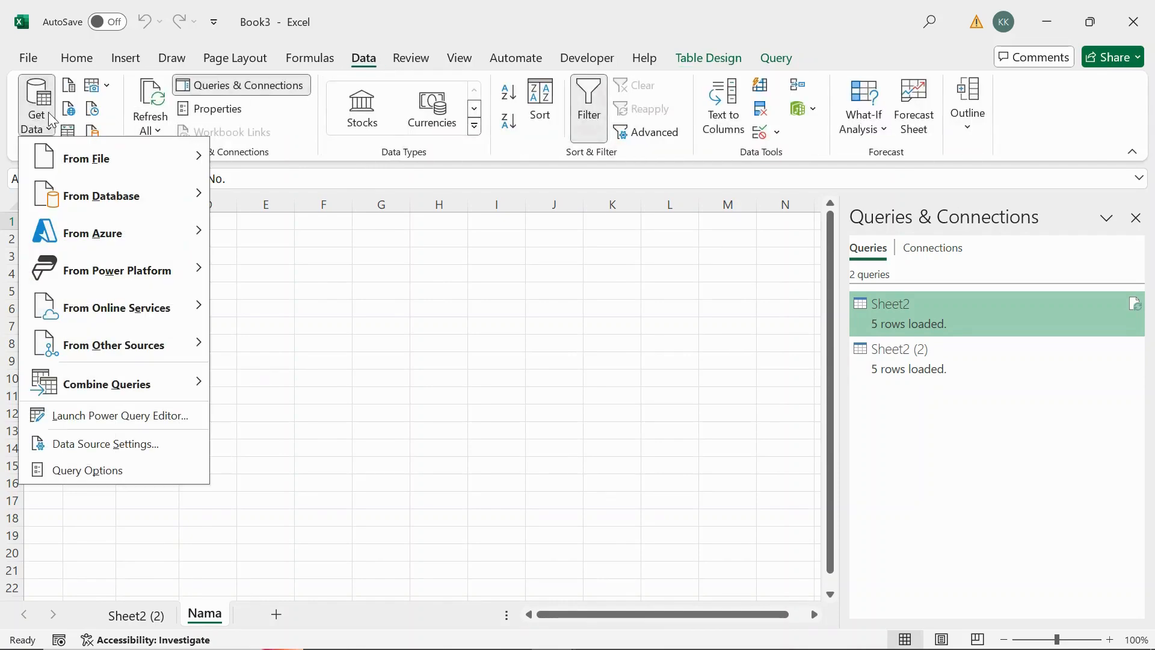
mouse_move(91, 158)
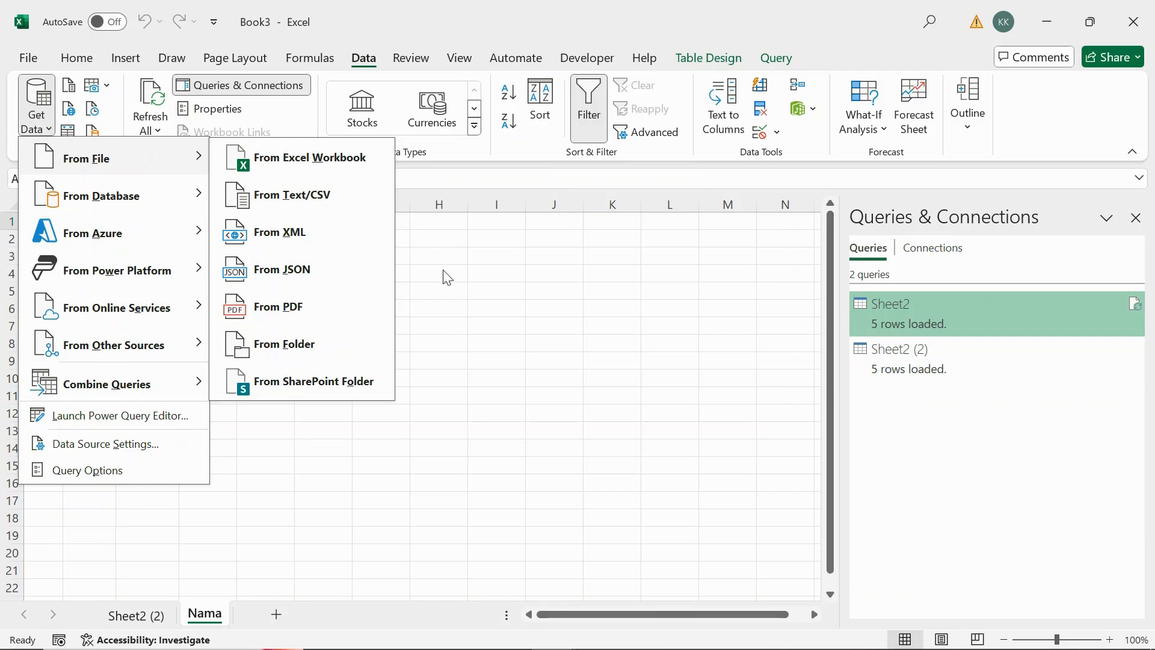
click(288, 355)
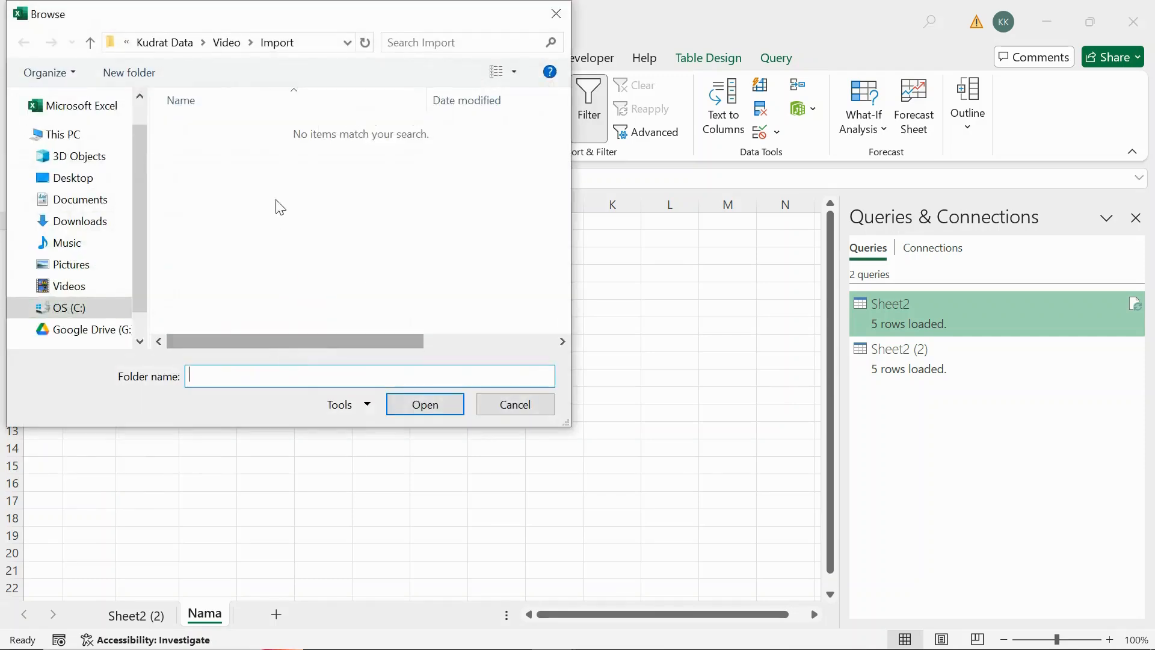
click(231, 47)
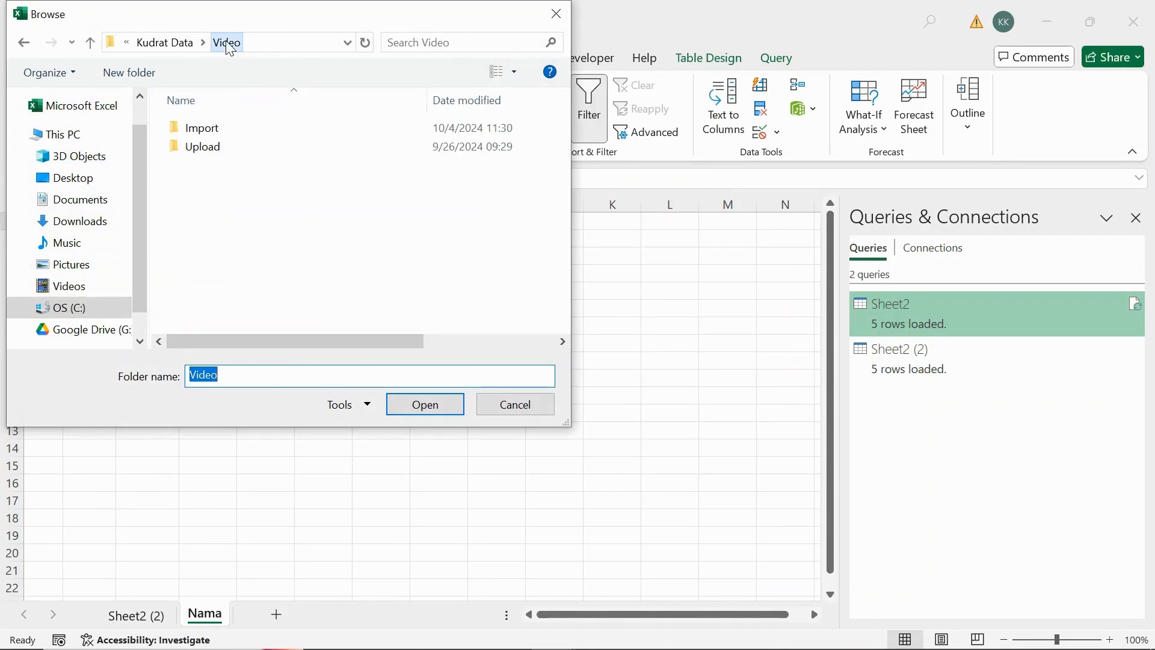
click(211, 137)
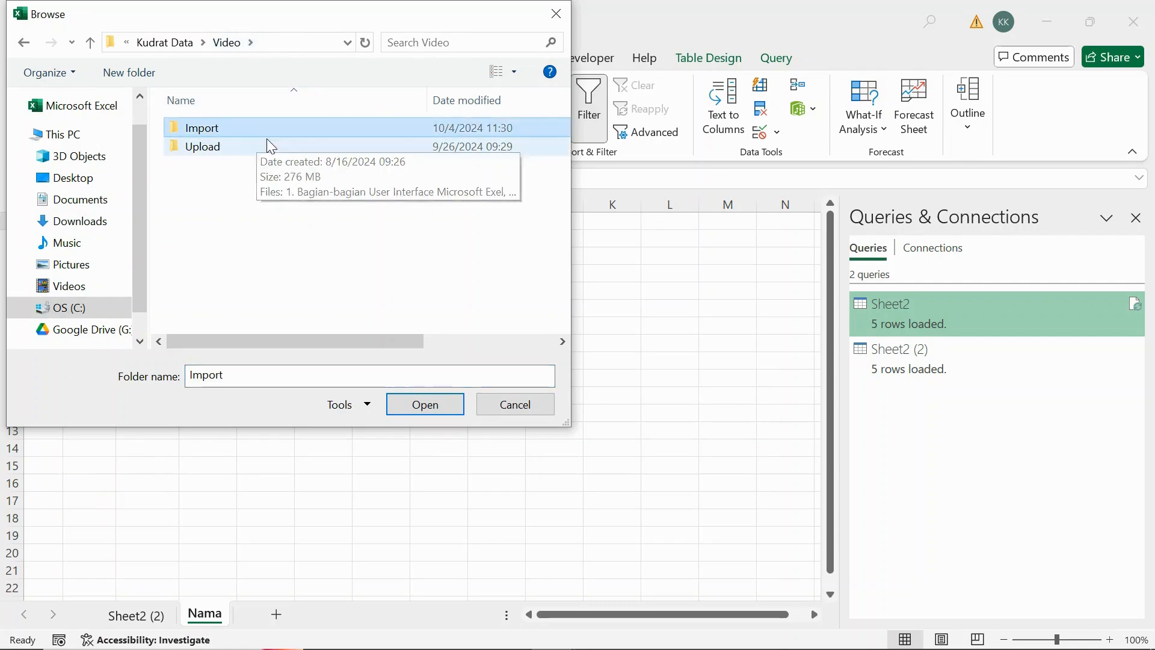
click(409, 406)
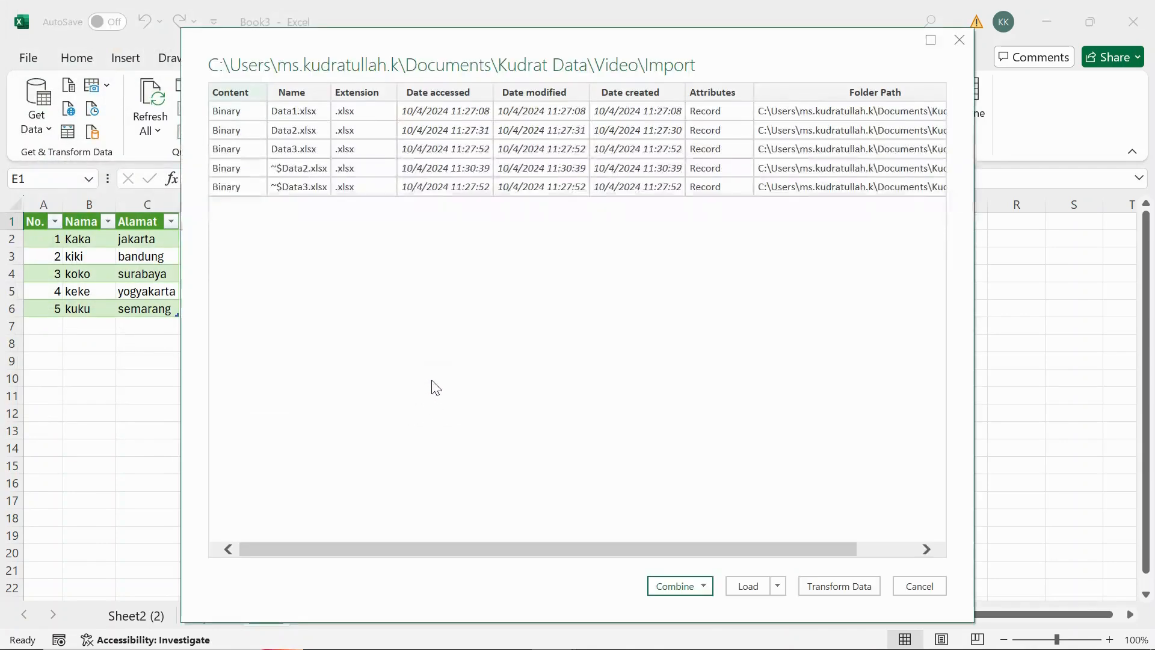
Combine and load the folder's files, extracting Sheet2 from each with the first file as the sample
click(702, 587)
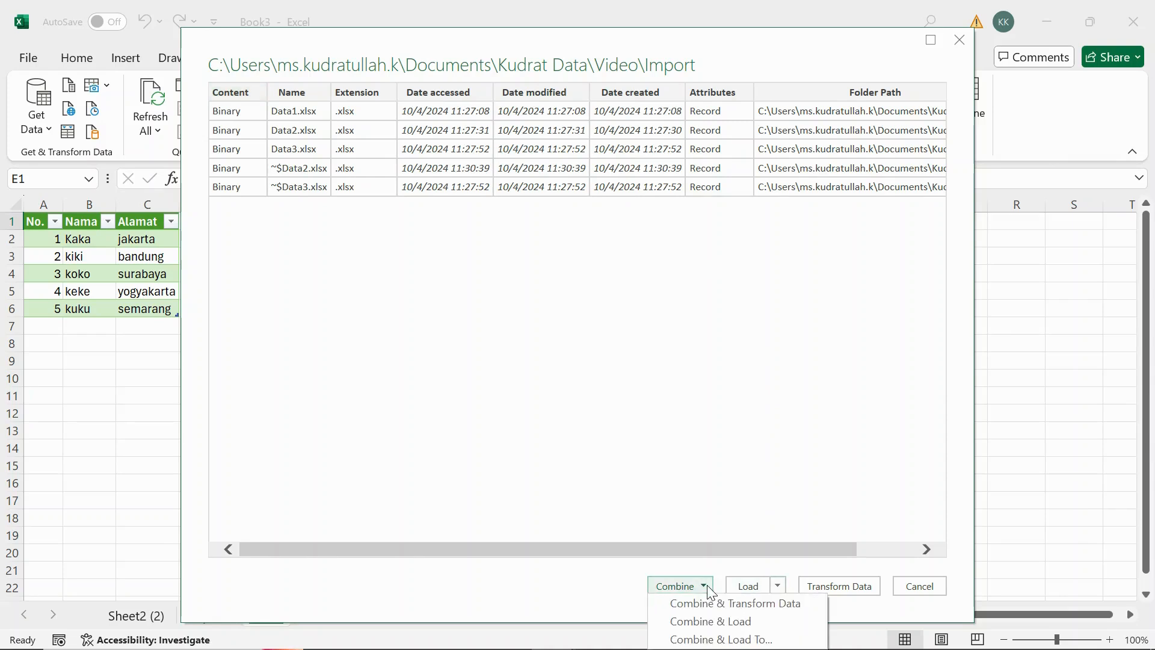
click(714, 623)
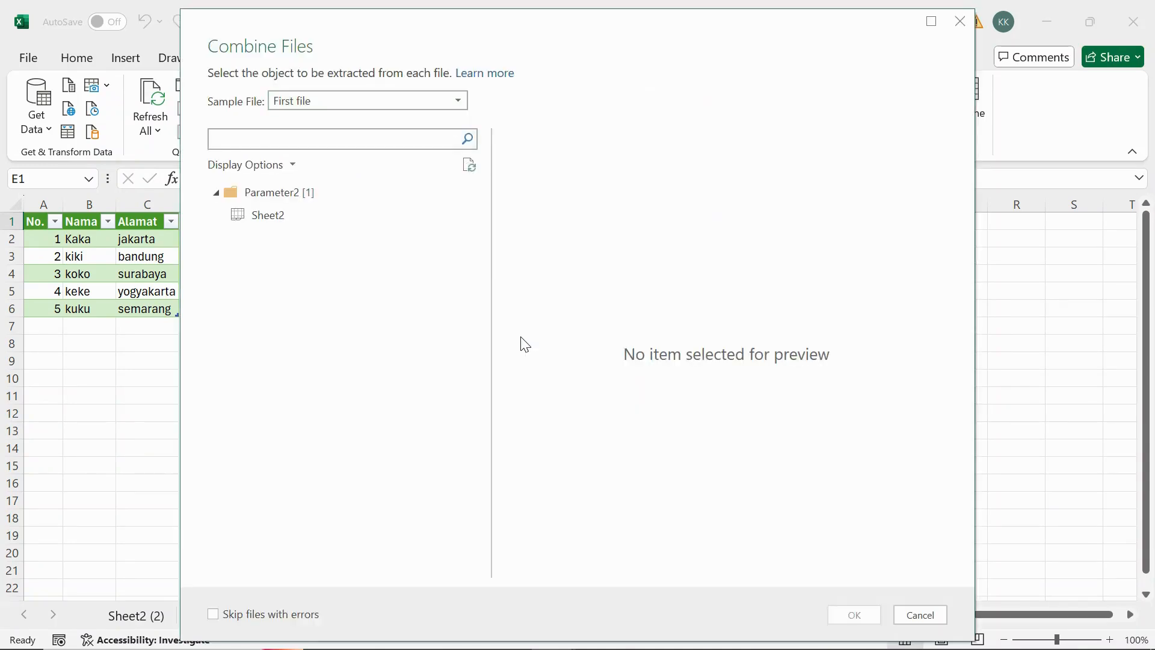
click(276, 219)
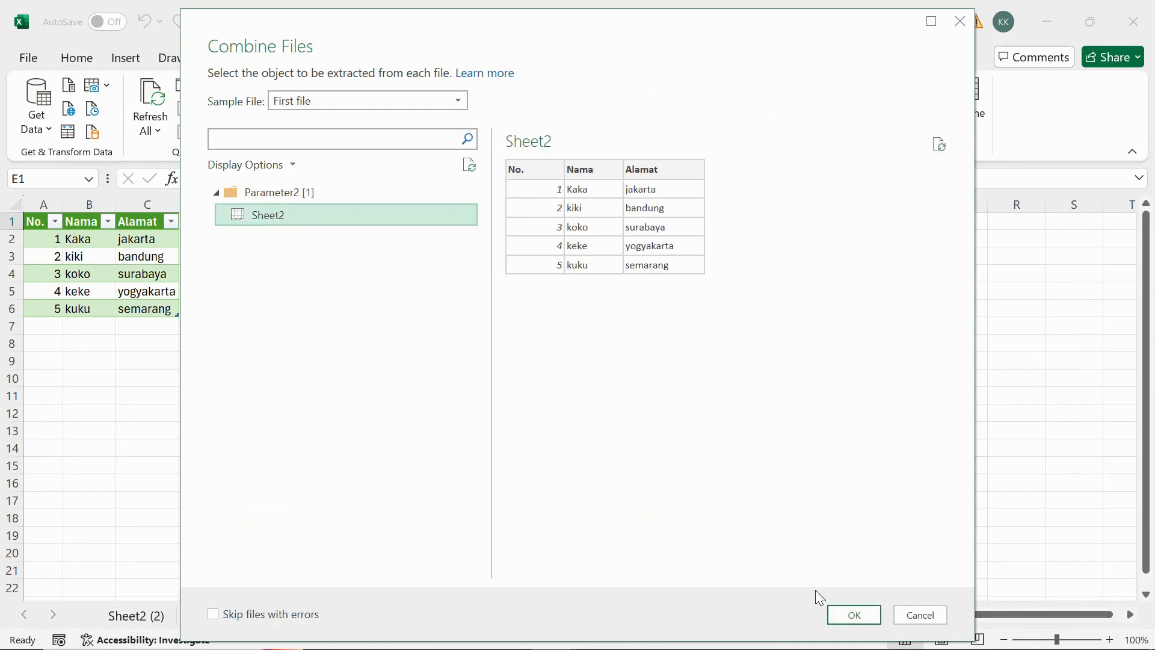
click(864, 620)
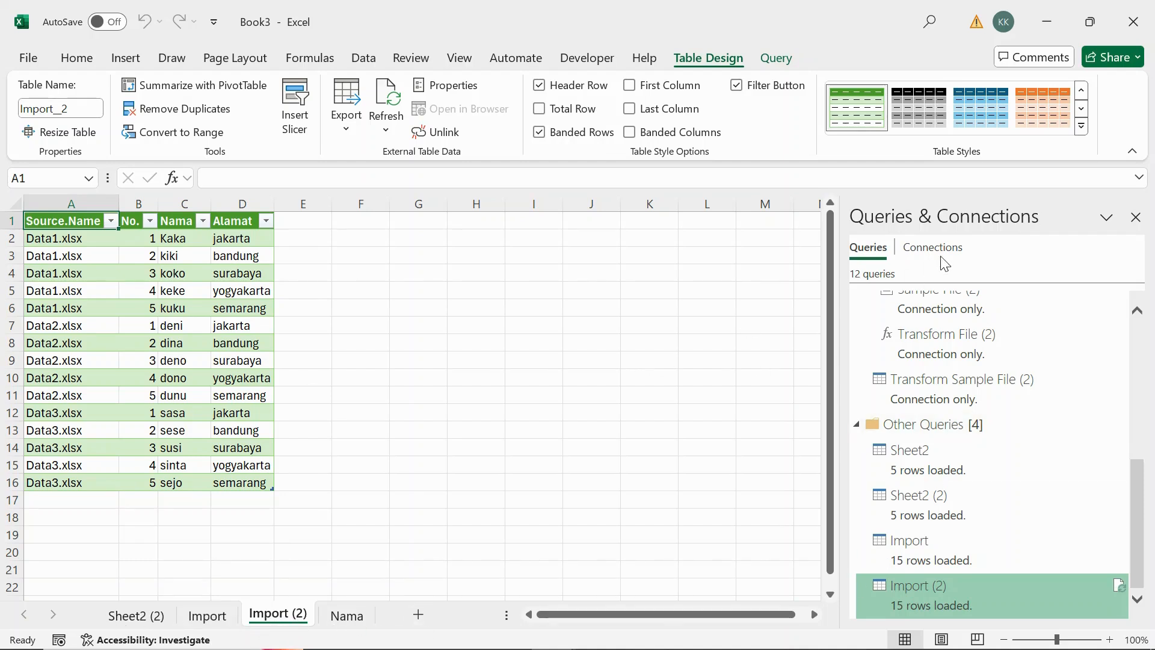
Close the queries pane and examine the source names and records in the combined table on Import (2)
click(1136, 218)
click(181, 276)
click(98, 244)
click(98, 340)
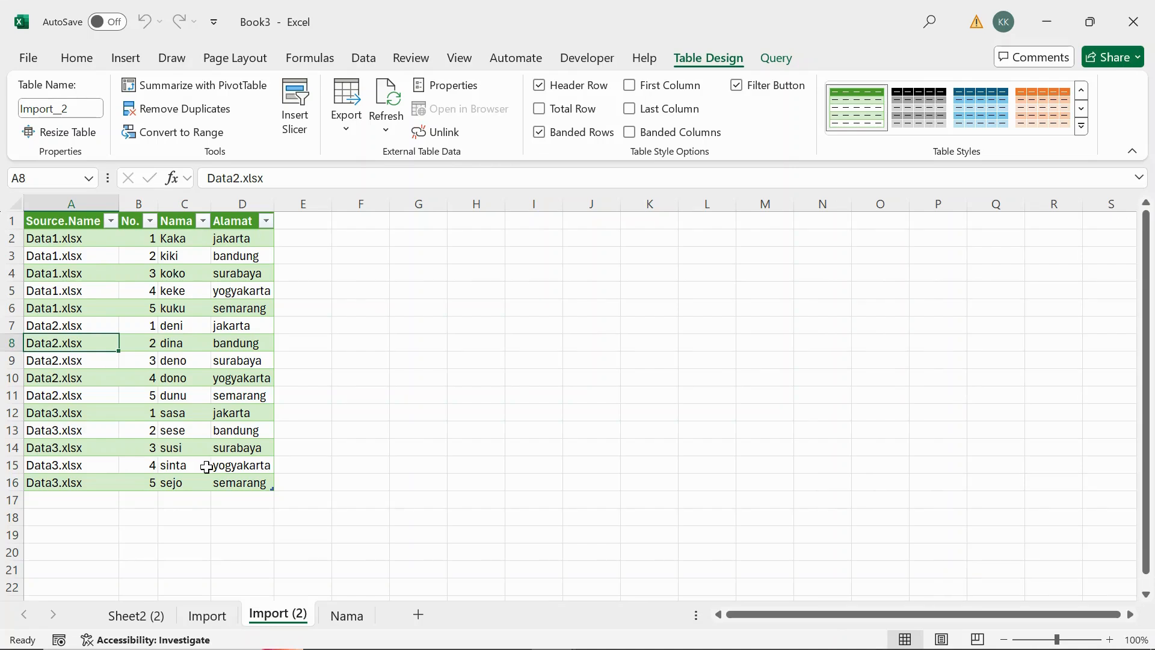
drag(69, 237, 67, 448)
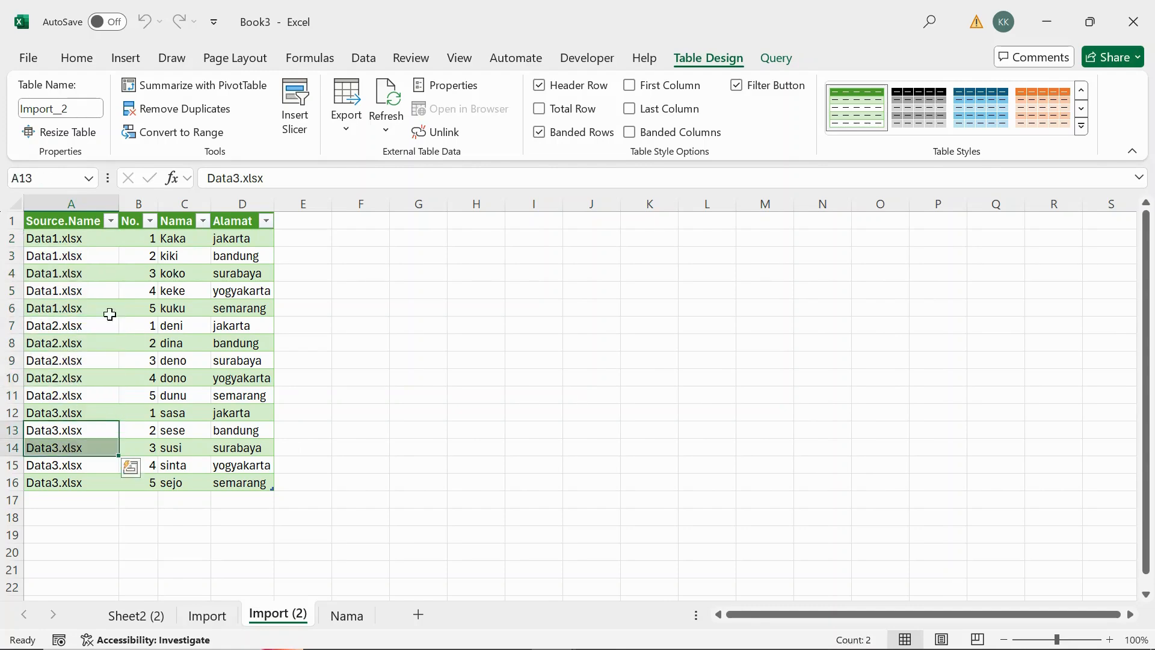
drag(136, 239, 261, 479)
click(358, 377)
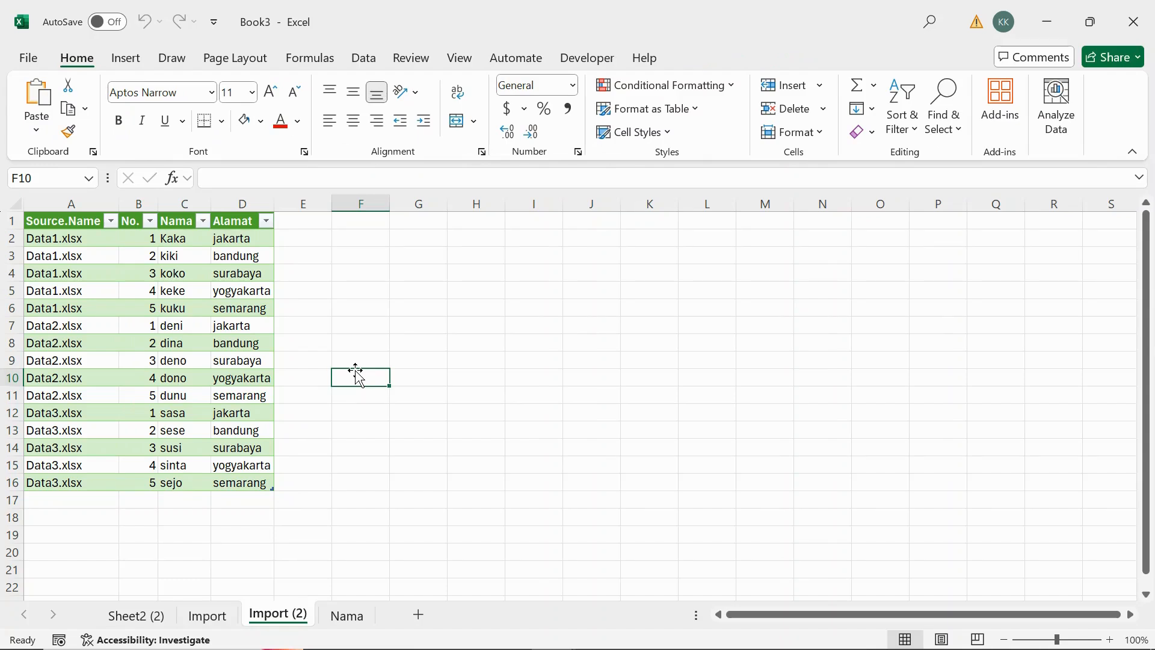
click(406, 290)
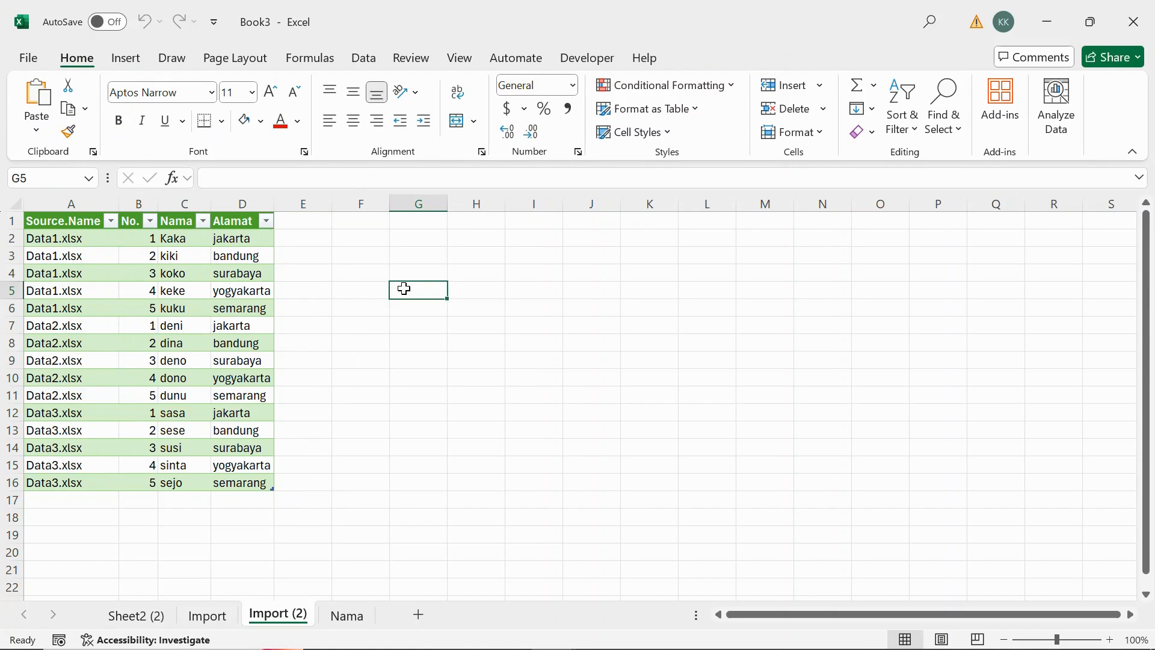
click(431, 256)
click(442, 239)
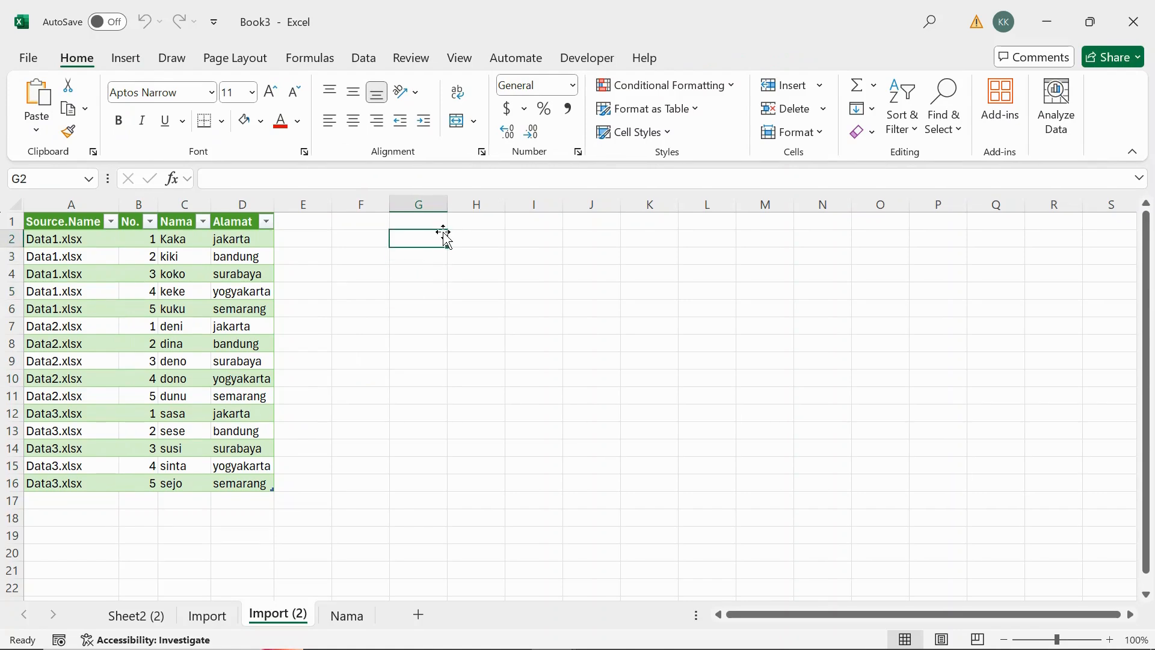